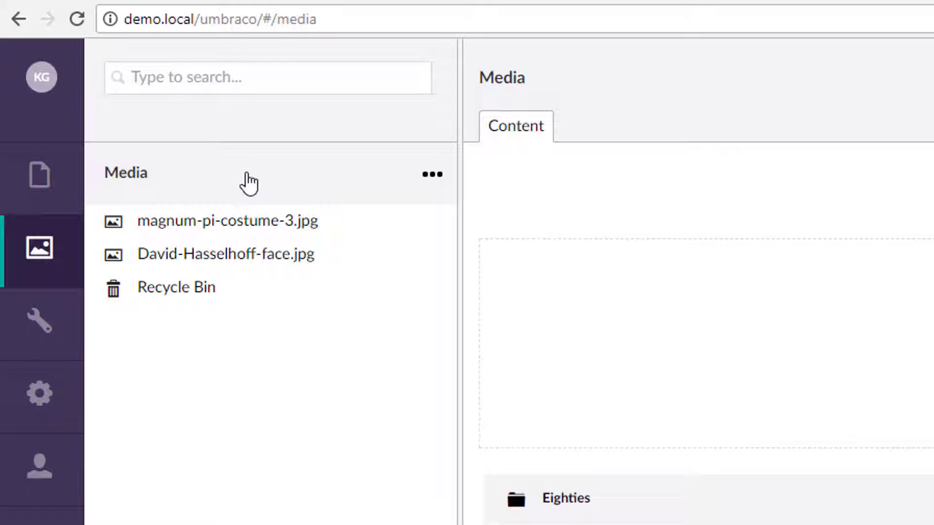
# Add a Folder under Media, name it '80s Rocks', and save it
pyautogui.click(429, 184)
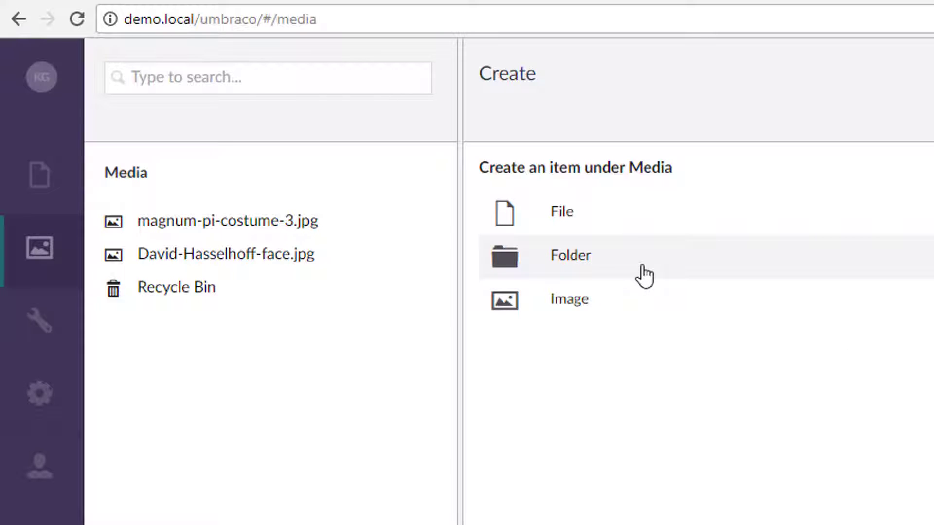
pyautogui.click(647, 272)
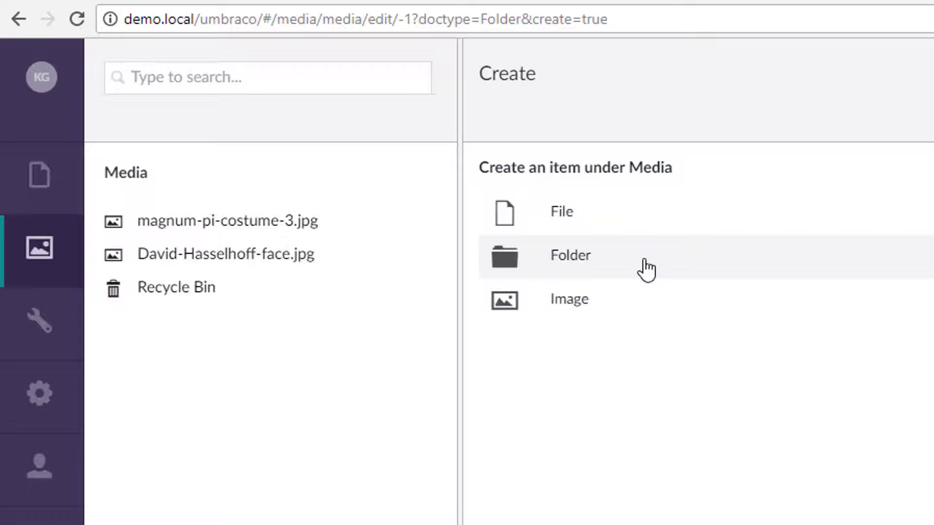
pyautogui.write('80')
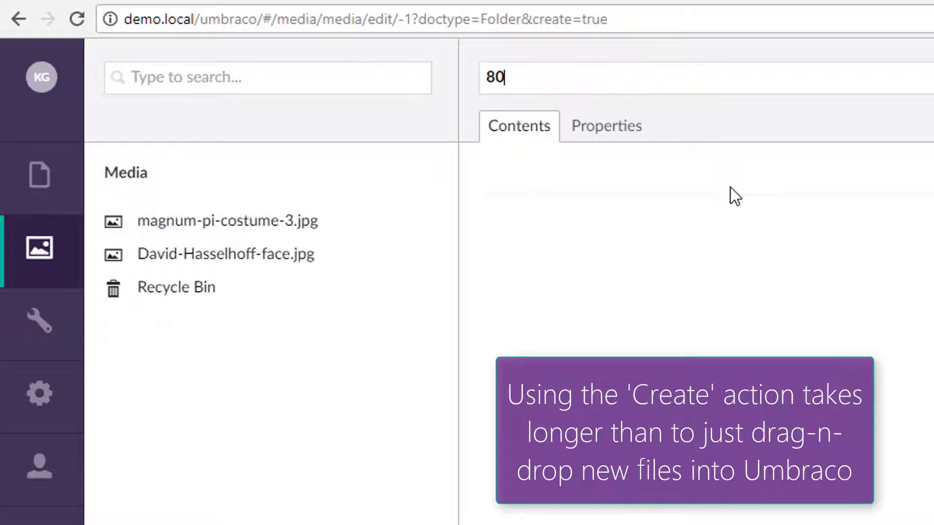
pyautogui.write('s Rocks')
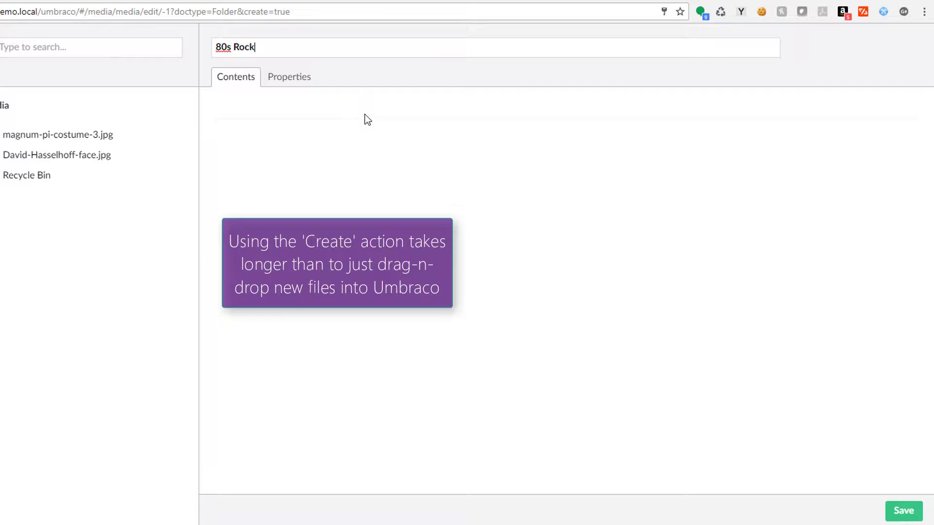
pyautogui.click(902, 510)
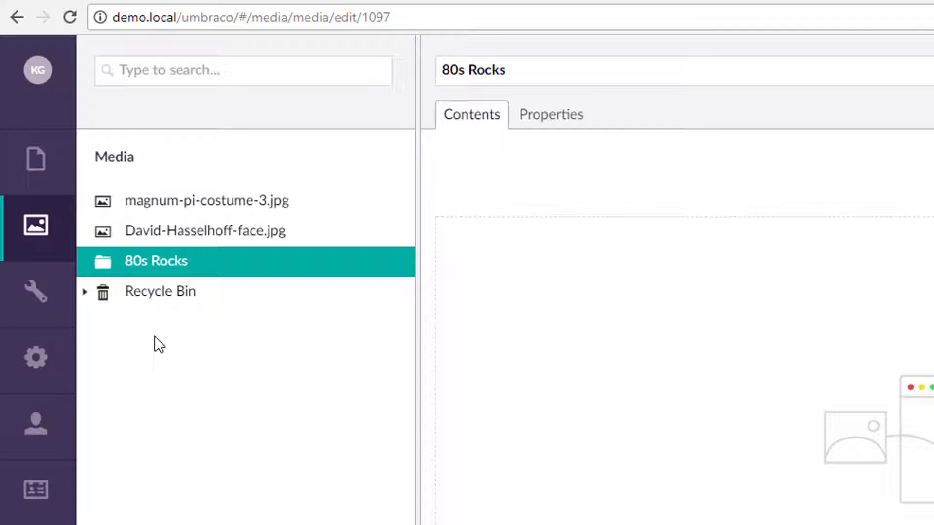
# Open David-Hasselhoff-face.jpg, check its Properties, then review the 400×400 image and its Square and Banner crops
pyautogui.click(223, 232)
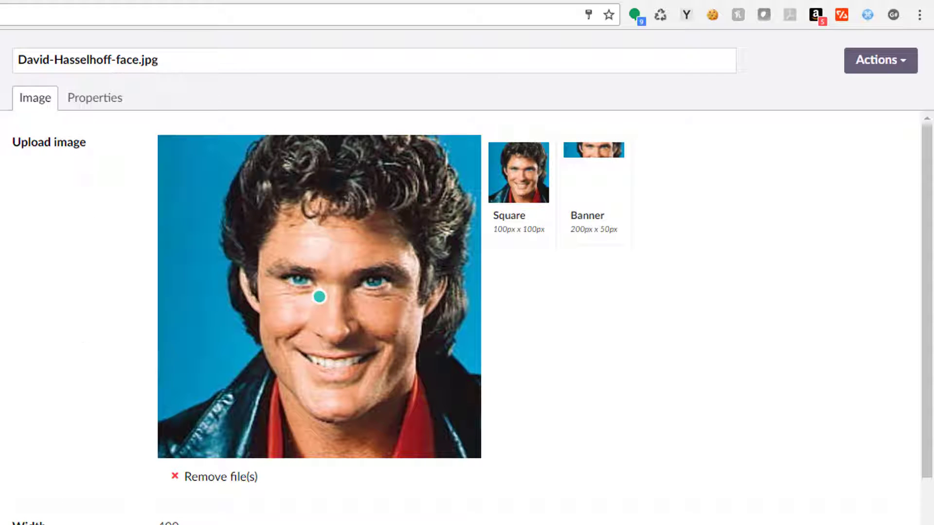
pyautogui.click(83, 101)
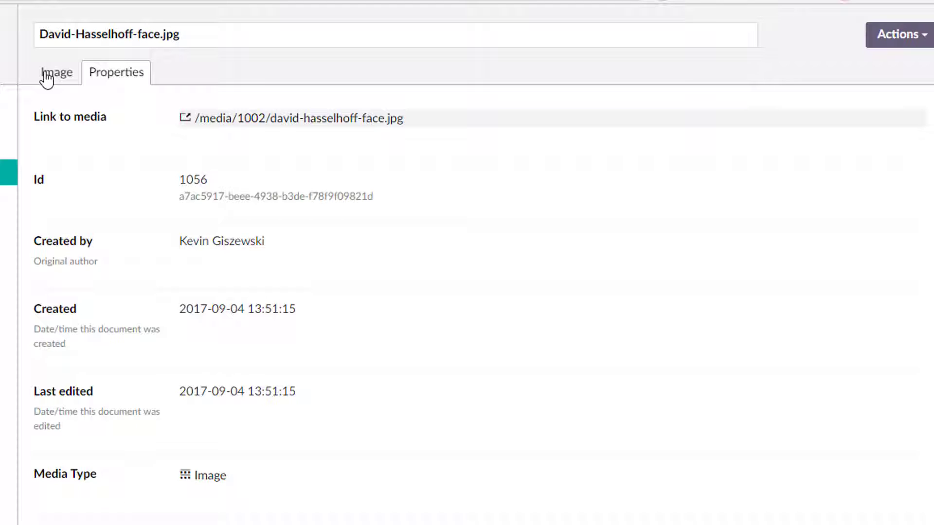
pyautogui.click(67, 88)
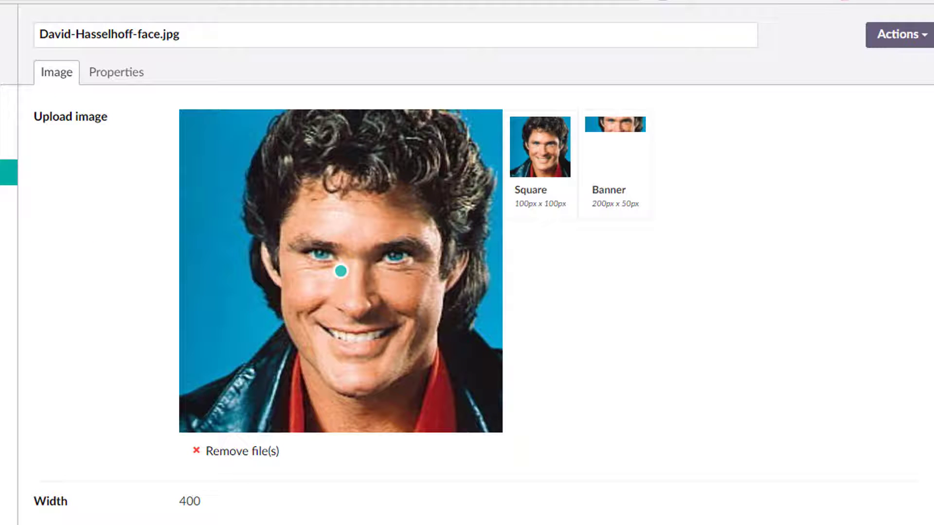
pyautogui.scroll(-4, 97, 500)
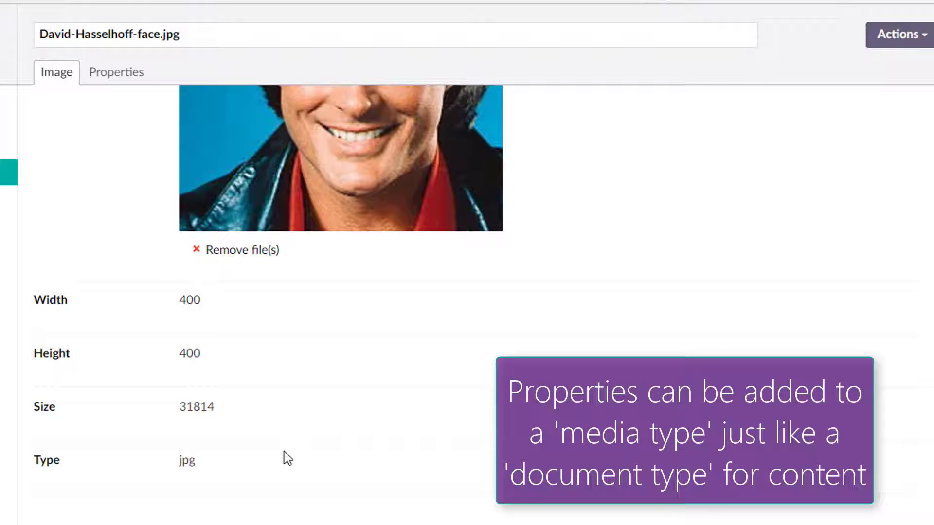
pyautogui.scroll(4, 336, 424)
pyautogui.scroll(-1, 230, 521)
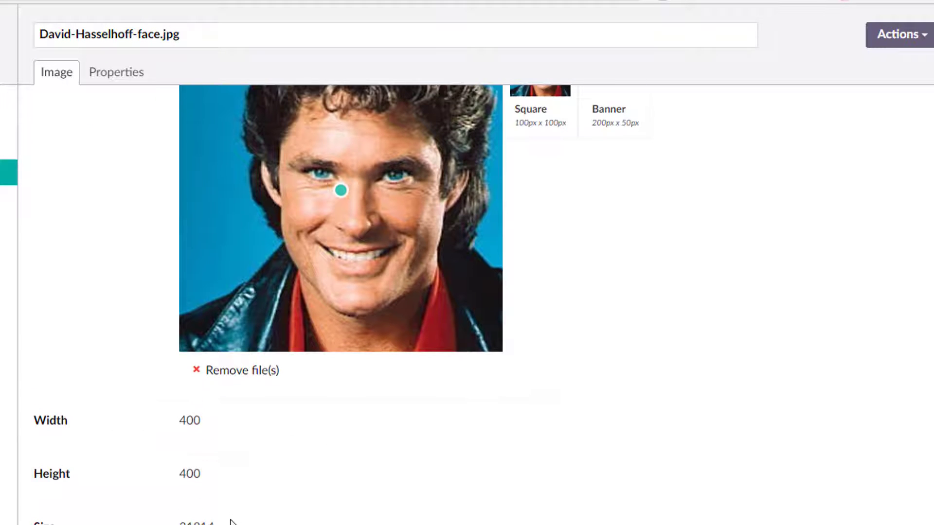
# Drag David-Hasselhoff-face.jpg's focal point from the nose to between the eyes, zooming in to fine-tune it
pyautogui.scroll(1, 694, 444)
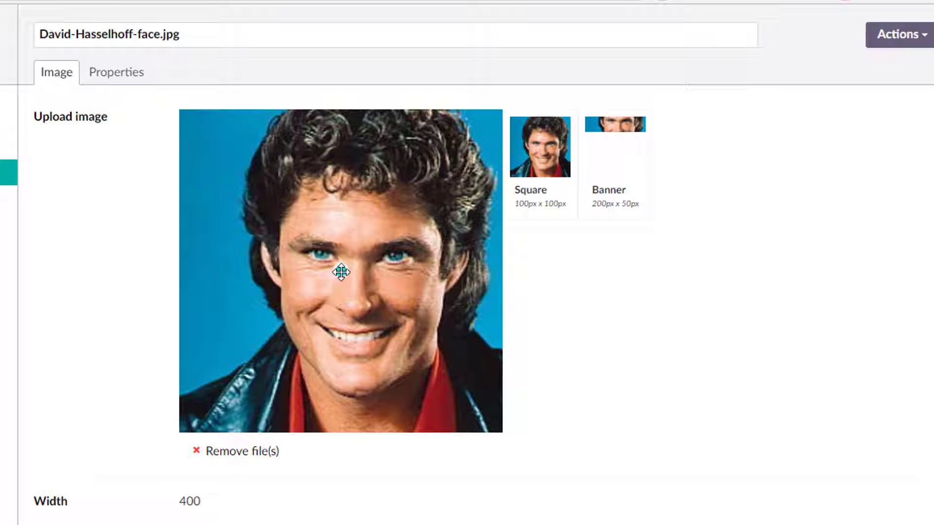
pyautogui.moveTo(341, 272); pyautogui.dragTo(358, 259)
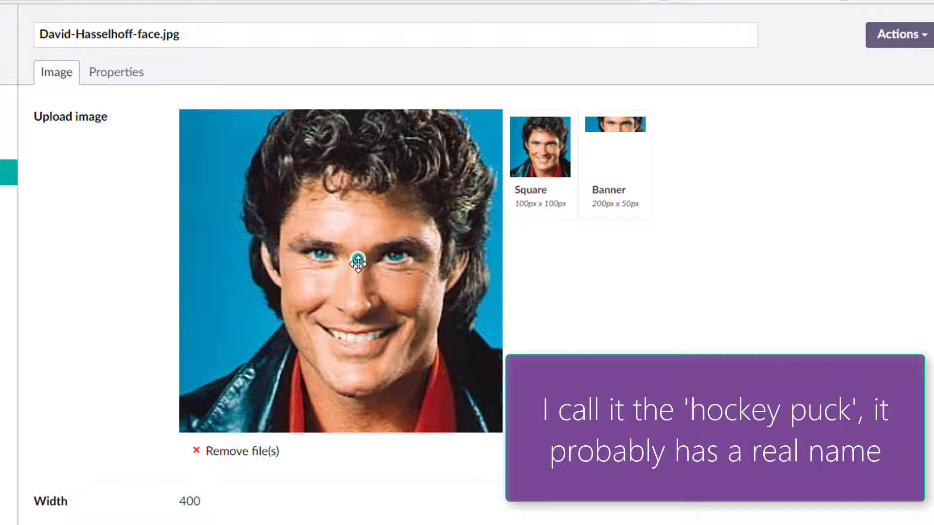
pyautogui.moveTo(358, 264); pyautogui.dragTo(331, 242)
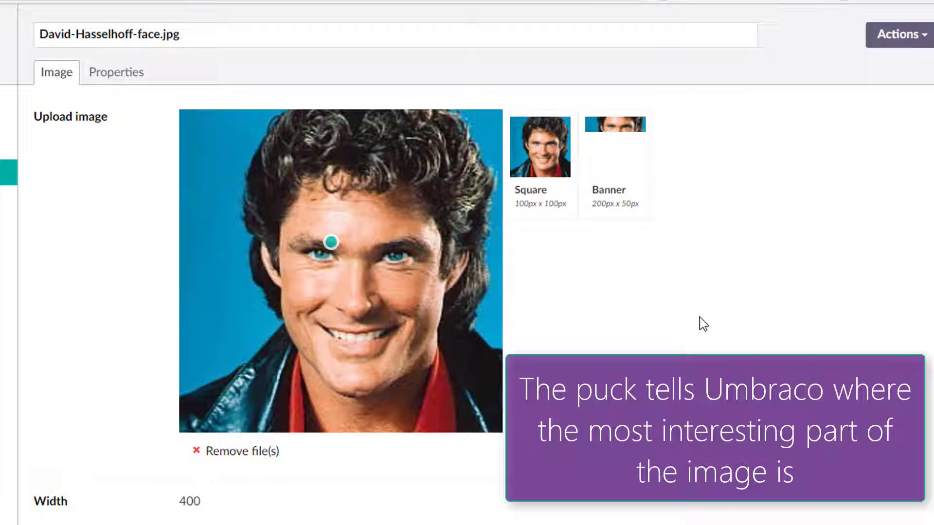
pyautogui.hotkey('ctrl', '+')
pyautogui.hotkey('ctrl', '+')
pyautogui.hotkey('ctrl', '+')
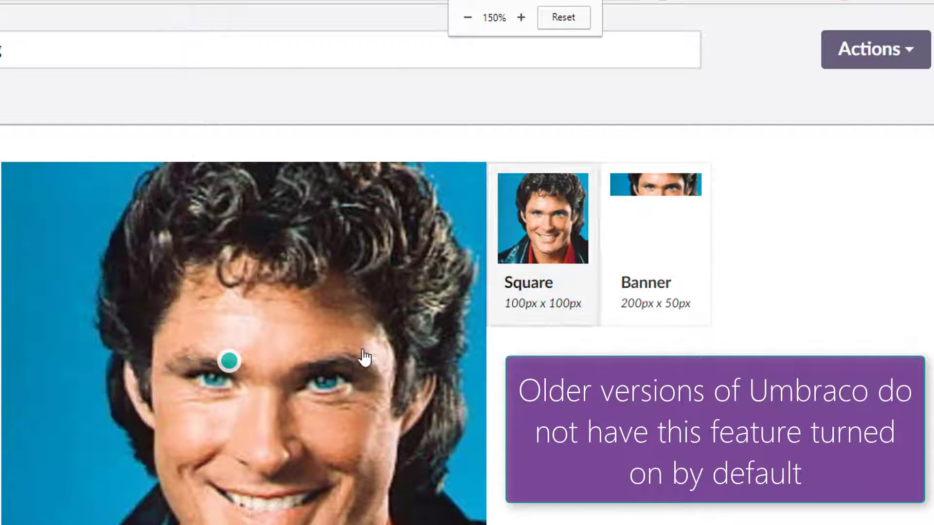
pyautogui.scroll(-1, 214, 273)
pyautogui.scroll(1, 371, 313)
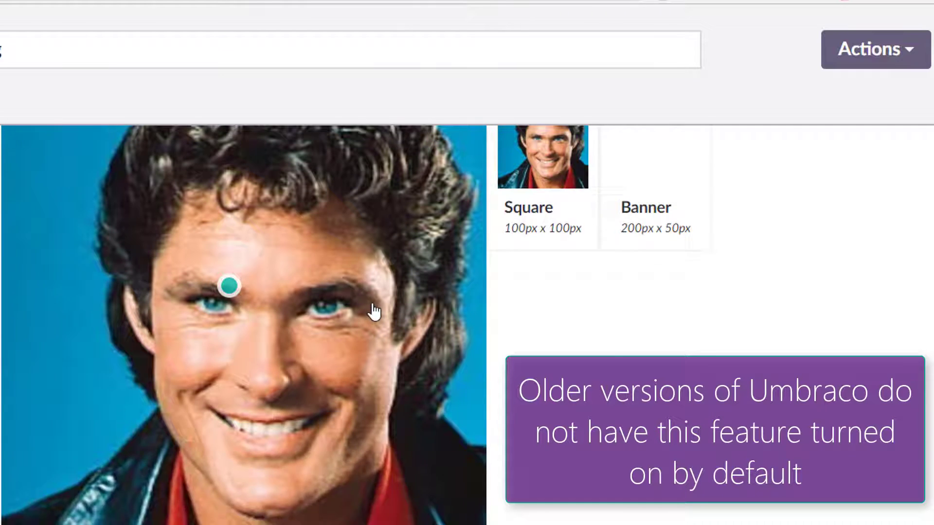
pyautogui.moveTo(226, 359); pyautogui.dragTo(261, 381)
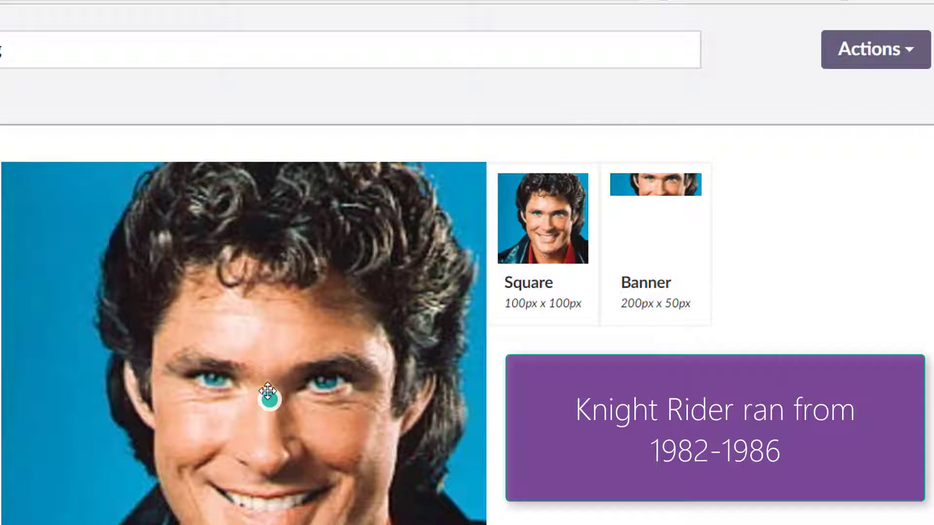
pyautogui.moveTo(267, 391); pyautogui.dragTo(266, 385)
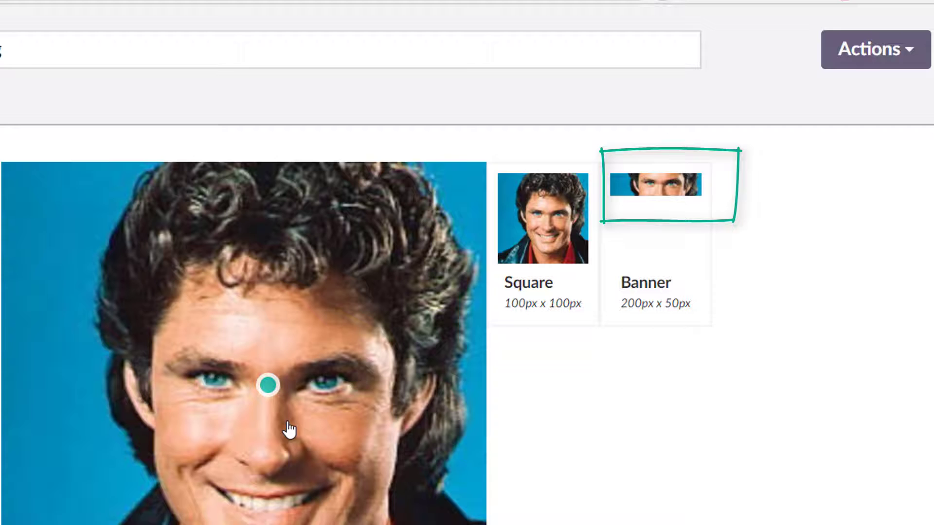
pyautogui.moveTo(266, 384)
pyautogui.mouseDown()
pyautogui.moveTo(150, 386)
pyautogui.moveTo(373, 398)
pyautogui.moveTo(266, 387)
pyautogui.mouseUp()
pyautogui.scroll(-3, 482, 419)
pyautogui.scroll(3, 484, 404)
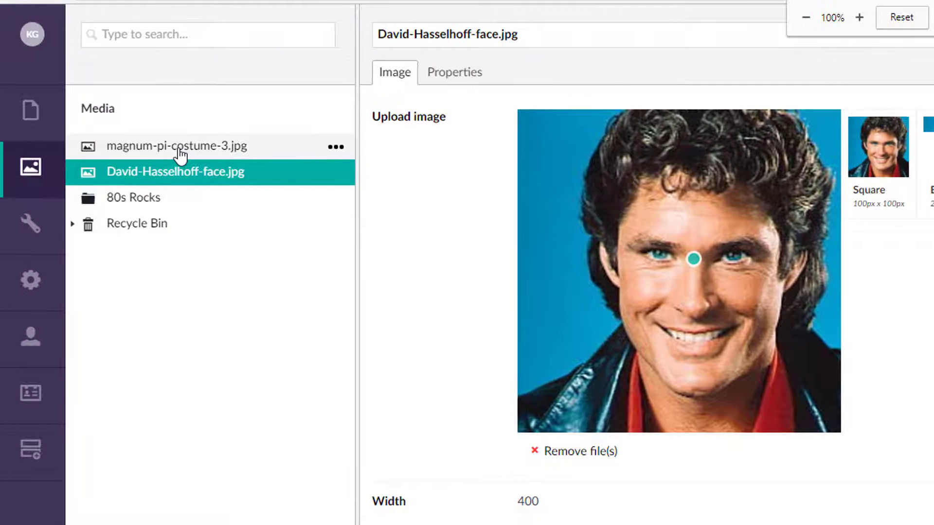
# Open magnum-pi-costume-3.jpg, zoom to 150%, and move its focal point from the shirt up to the face
pyautogui.click(180, 155)
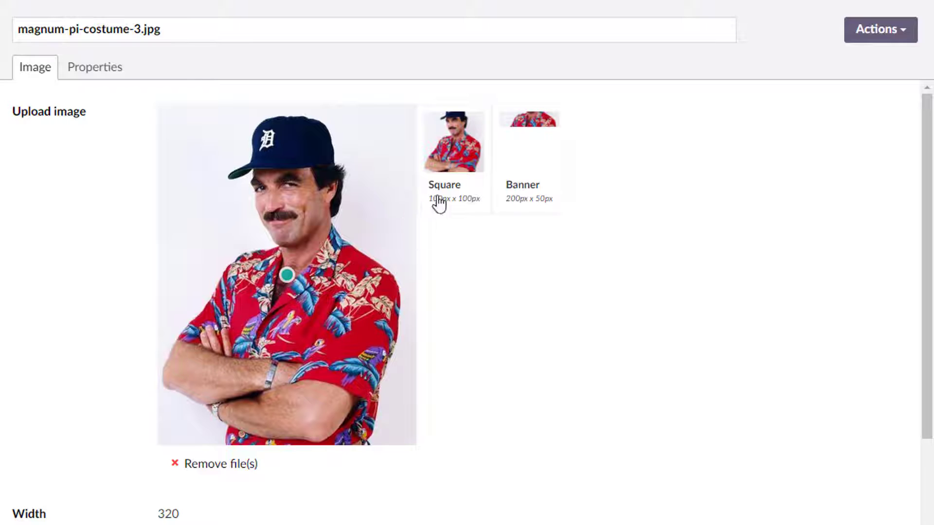
pyautogui.hotkey('ctrl', '+')
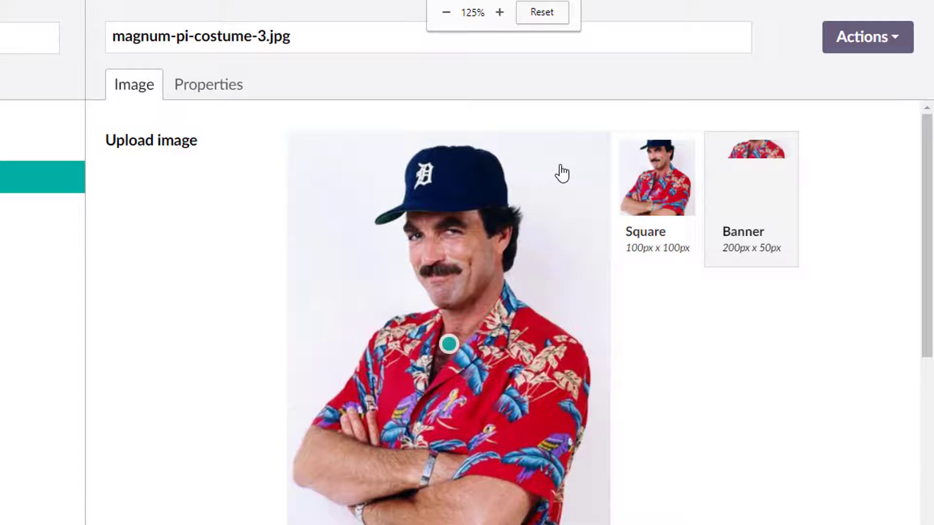
pyautogui.hotkey('ctrl', '+')
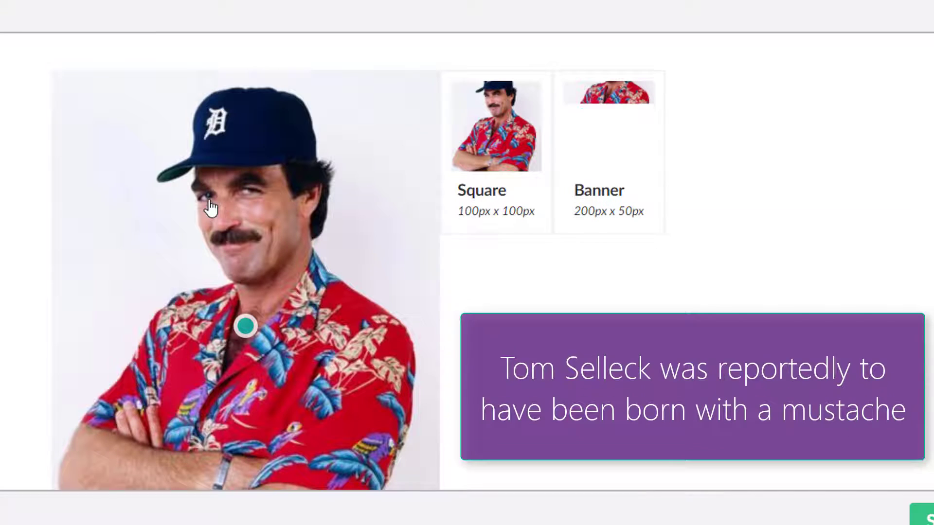
pyautogui.moveTo(245, 325); pyautogui.dragTo(224, 199)
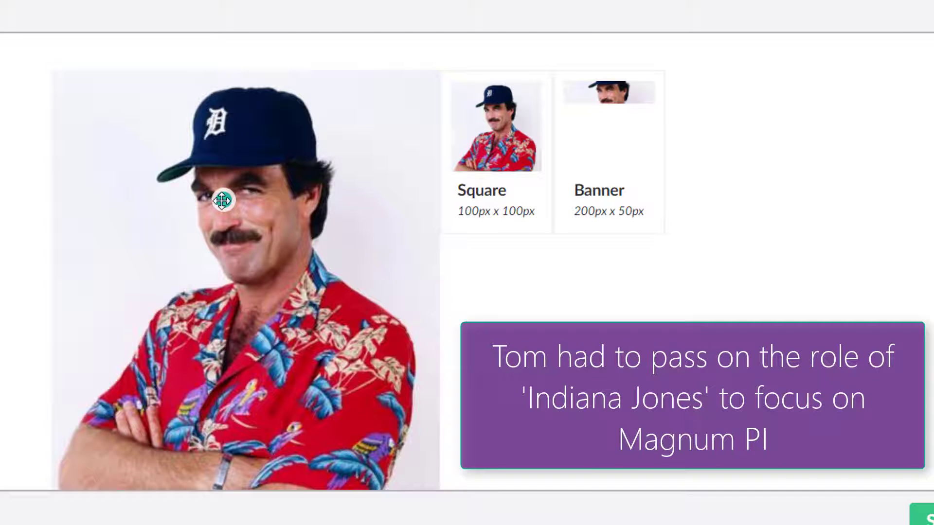
pyautogui.moveTo(222, 200); pyautogui.dragTo(223, 197)
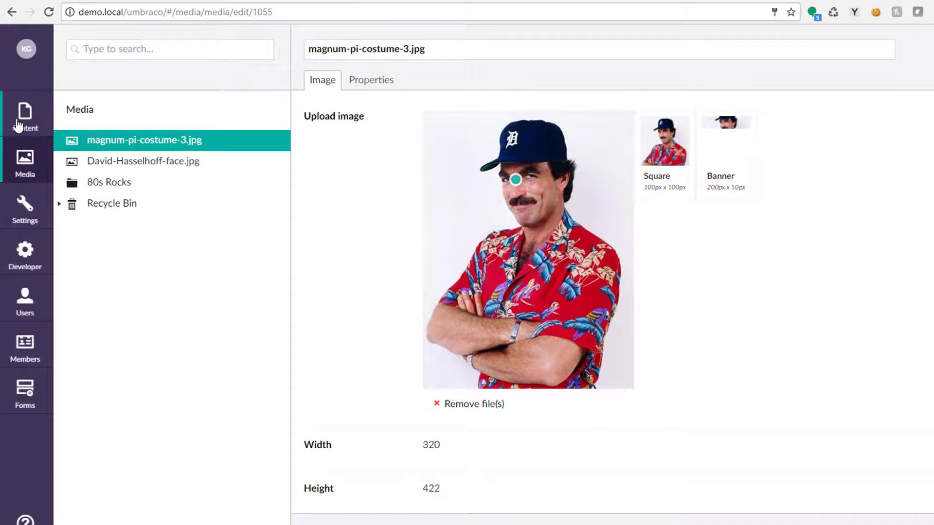
# In the Media section, drop a batch of 80s image files onto the upload area
pyautogui.click(25, 112)
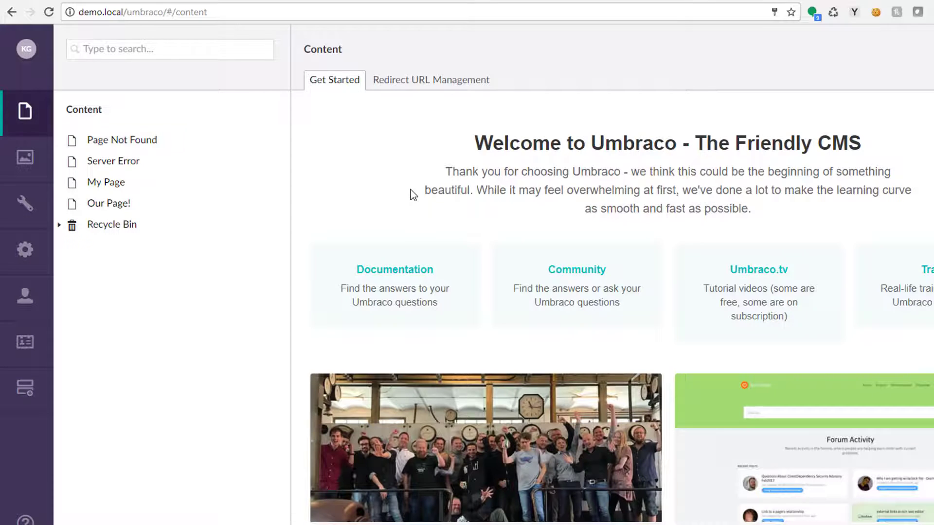
pyautogui.click(24, 158)
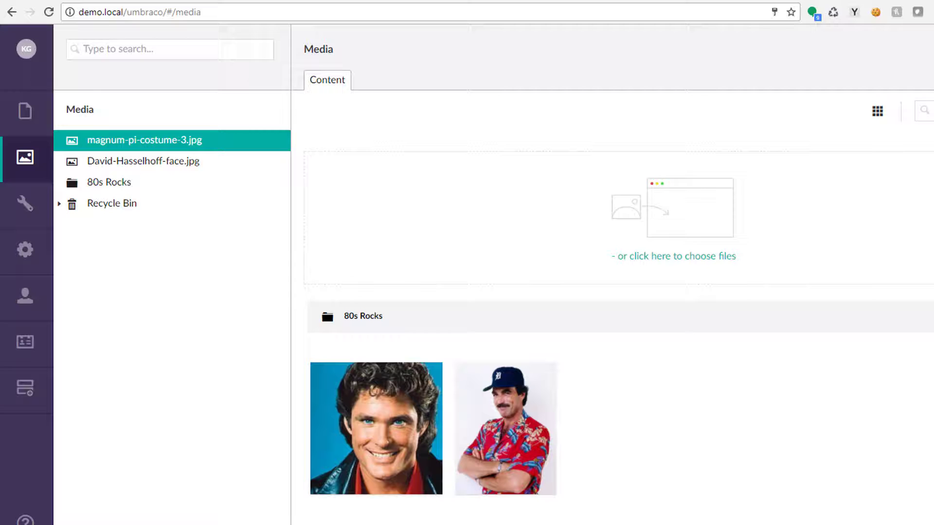
pyautogui.moveTo(933, 340); pyautogui.dragTo(536, 228)
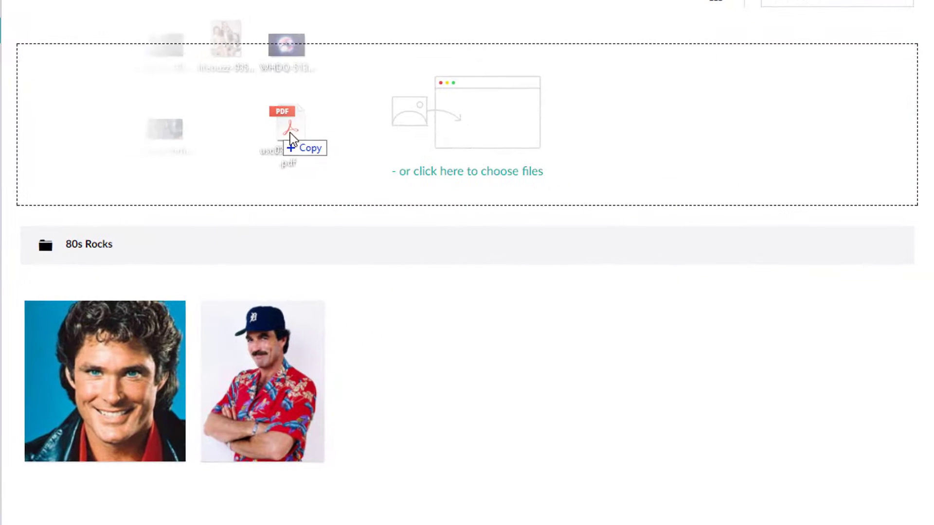
pyautogui.moveTo(299, 142); pyautogui.dragTo(482, 144)
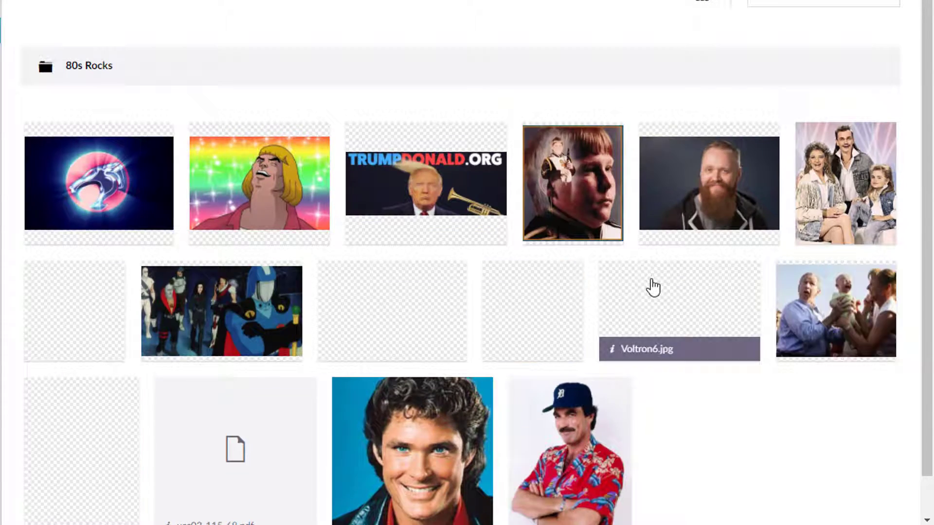
pyautogui.scroll(-3, 747, 255)
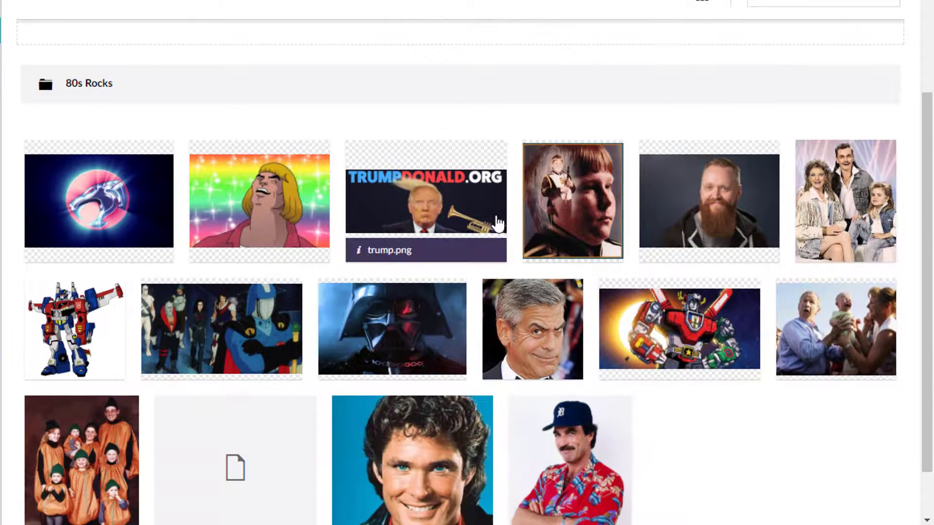
pyautogui.scroll(-1, 781, 236)
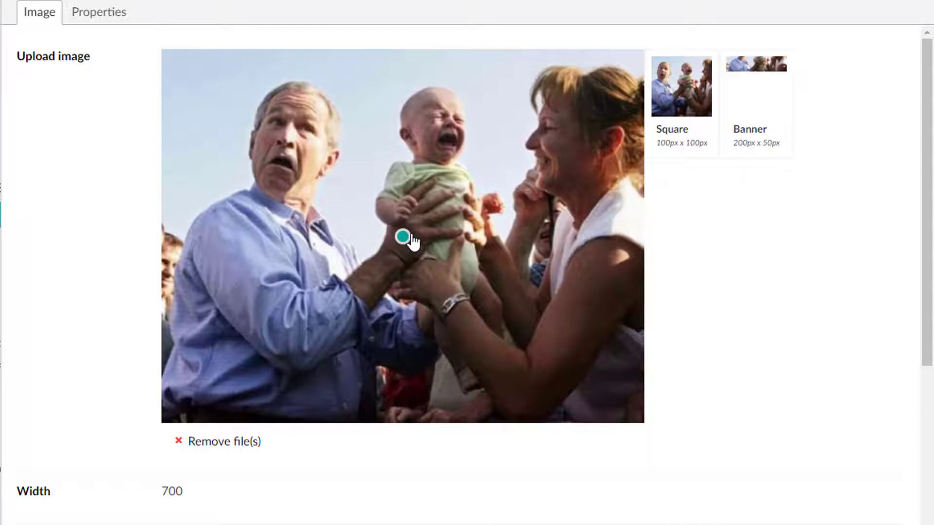
# Move celebrity-awkward-moments-09.jpg's focal point up onto the baby's face, nudging it slightly right
pyautogui.moveTo(401, 238)
pyautogui.mouseDown()
pyautogui.moveTo(368, 139)
pyautogui.moveTo(398, 123)
pyautogui.moveTo(526, 132)
pyautogui.moveTo(416, 134)
pyautogui.mouseUp()
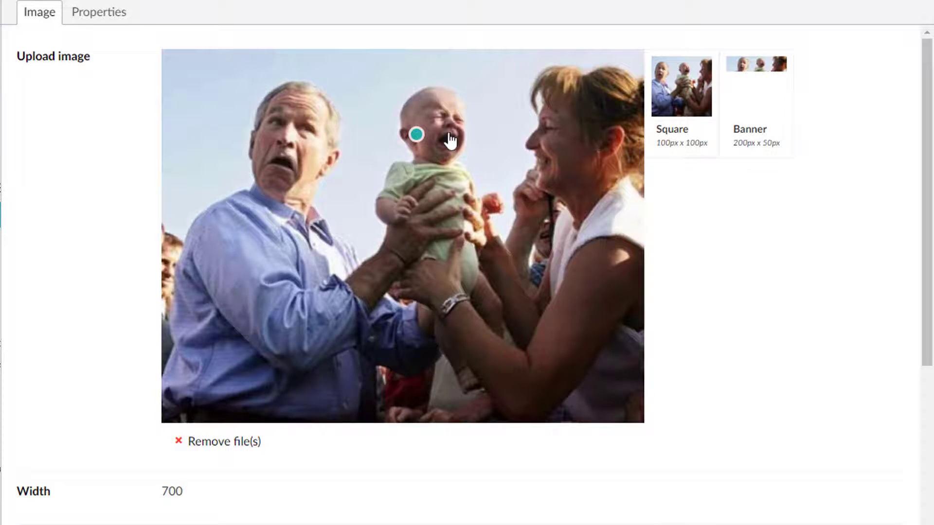
pyautogui.moveTo(423, 138); pyautogui.dragTo(428, 140)
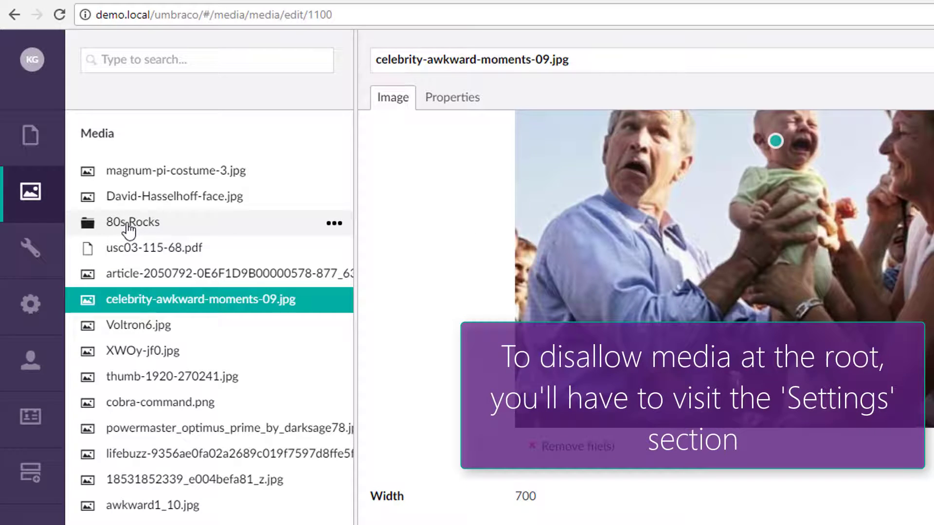
# Try dragging magnum-pi-costume-3.jpg into the 80s Rocks folder, then open the image instead
pyautogui.click(129, 225)
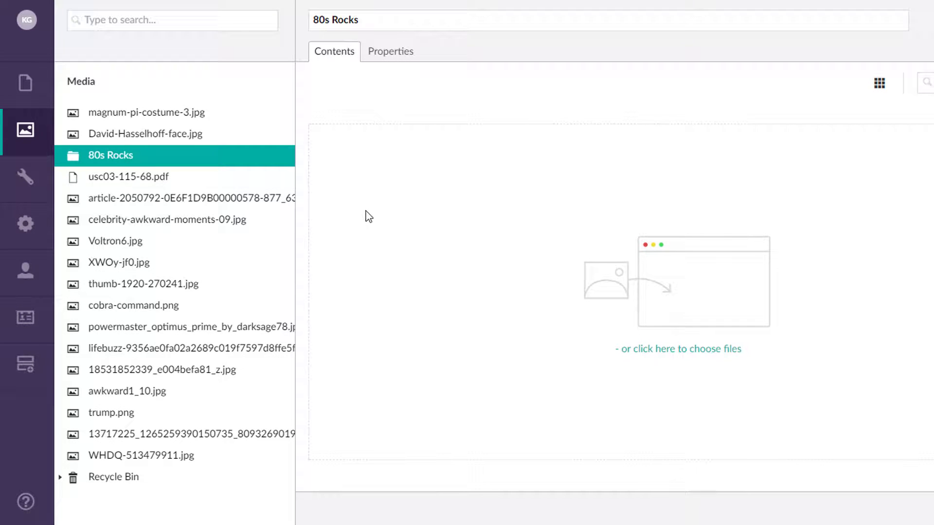
pyautogui.moveTo(103, 112); pyautogui.dragTo(110, 151)
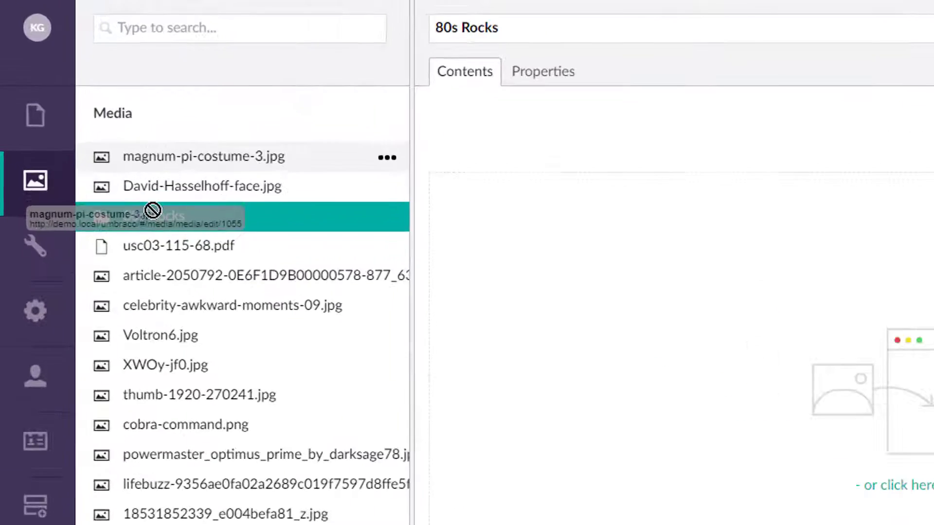
pyautogui.moveTo(152, 211); pyautogui.dragTo(155, 214)
pyautogui.moveTo(172, 156); pyautogui.dragTo(162, 215)
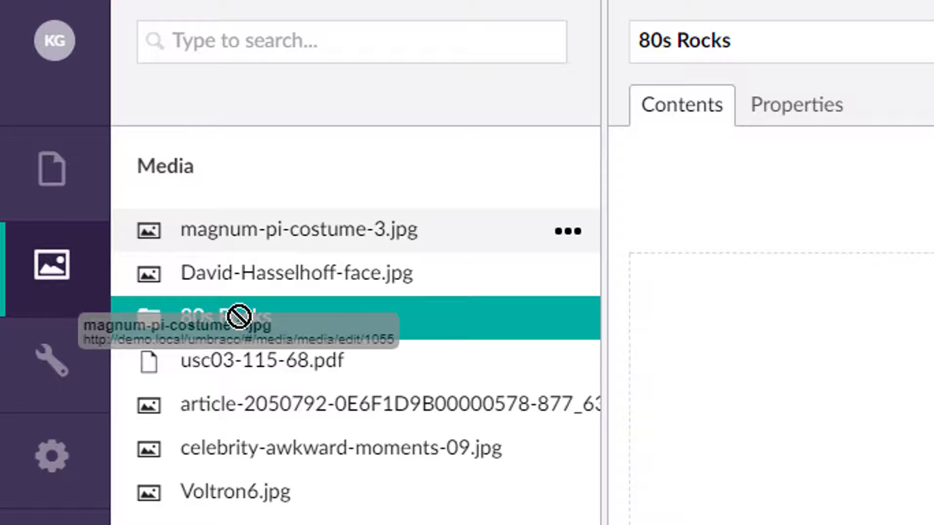
pyautogui.moveTo(239, 316); pyautogui.dragTo(239, 317)
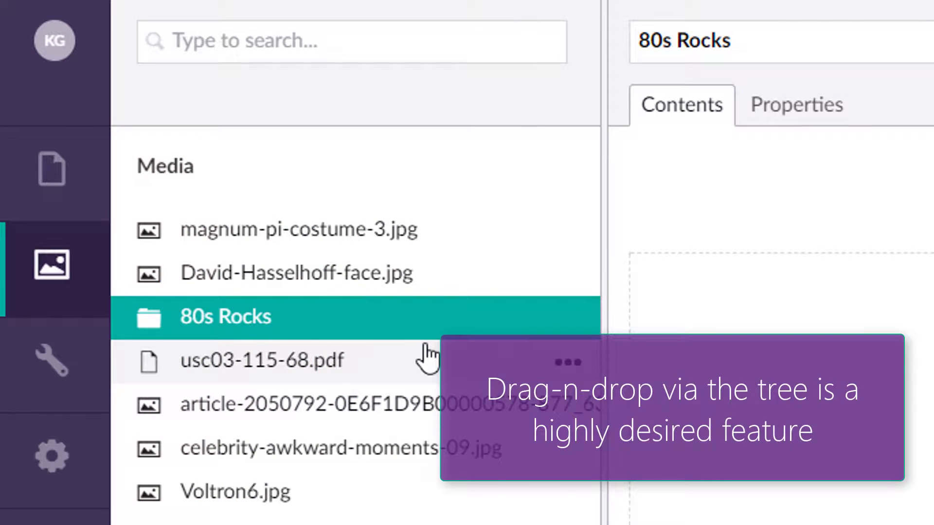
pyautogui.click(270, 229)
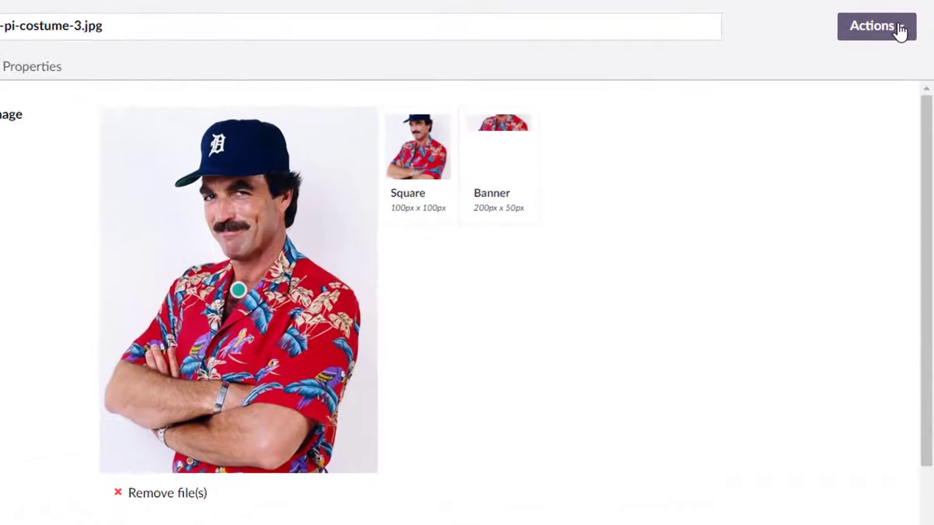
# Move magnum-pi-costume-3.jpg into the 80s Rocks folder with Actions > Move
pyautogui.click(901, 24)
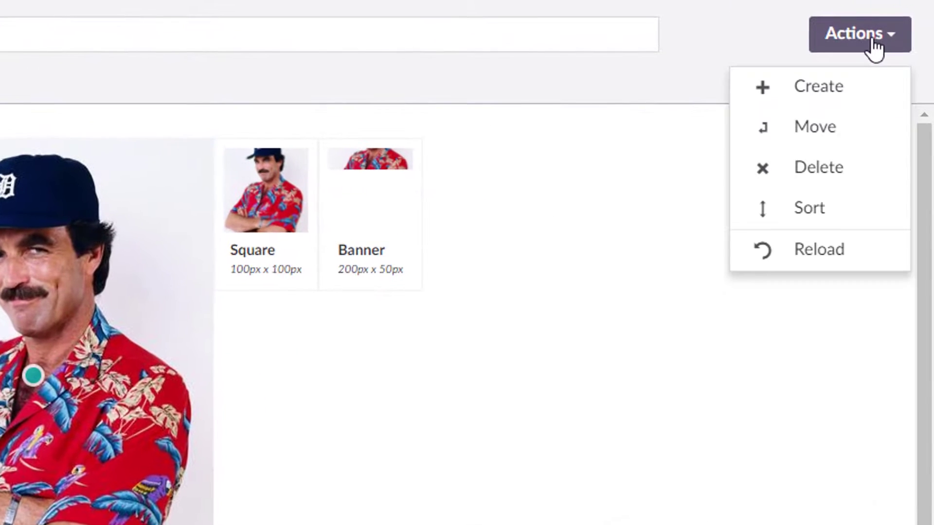
pyautogui.click(839, 141)
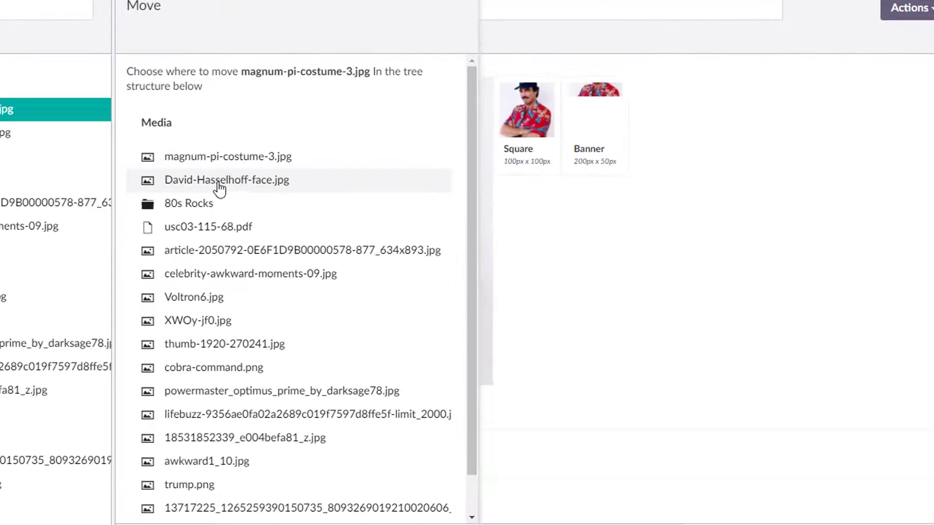
pyautogui.click(197, 204)
pyautogui.click(335, 516)
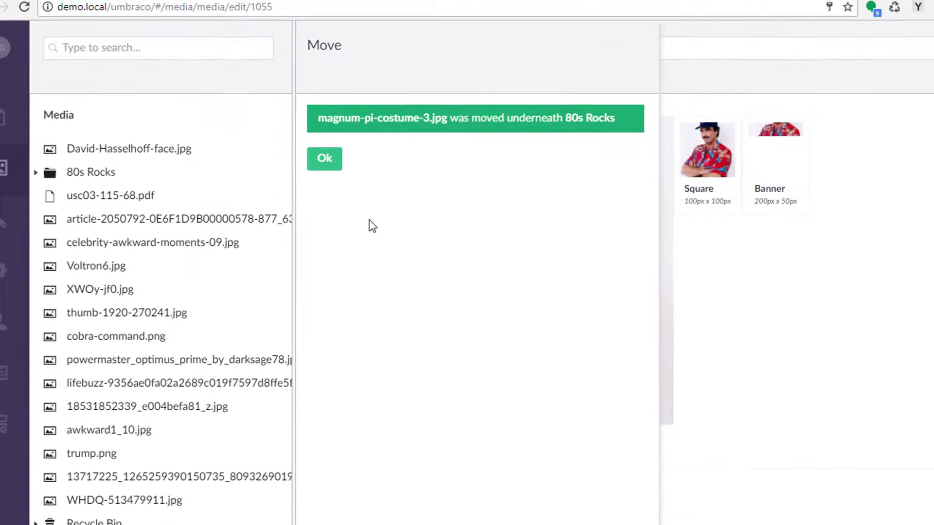
pyautogui.click(325, 158)
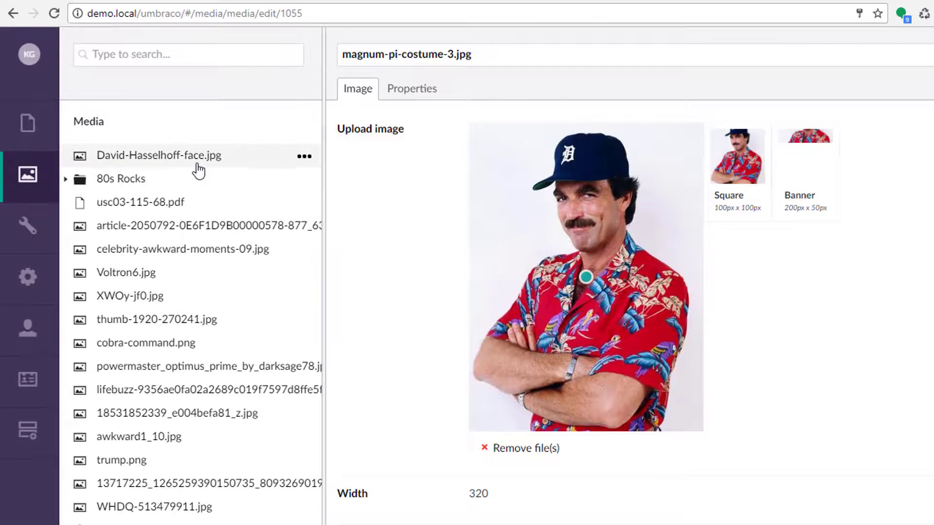
# Move David-Hasselhoff-face.jpg into 80s Rocks too, then open the folder to check
pyautogui.rightClick(173, 161)
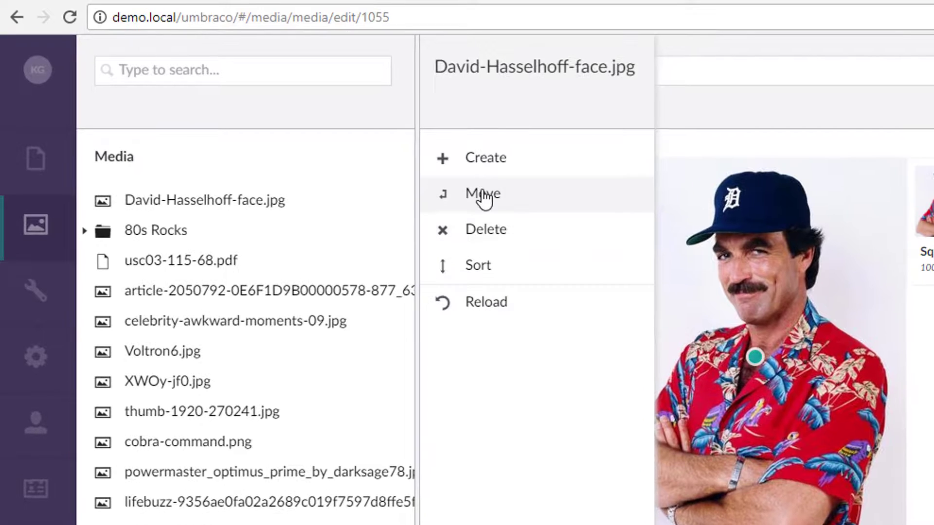
pyautogui.click(373, 151)
pyautogui.click(517, 288)
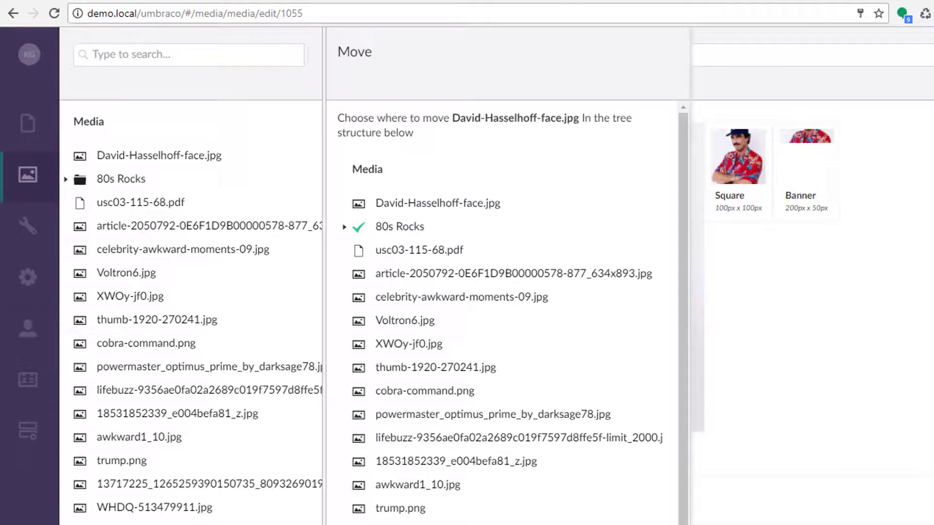
pyautogui.click(552, 501)
pyautogui.click(307, 143)
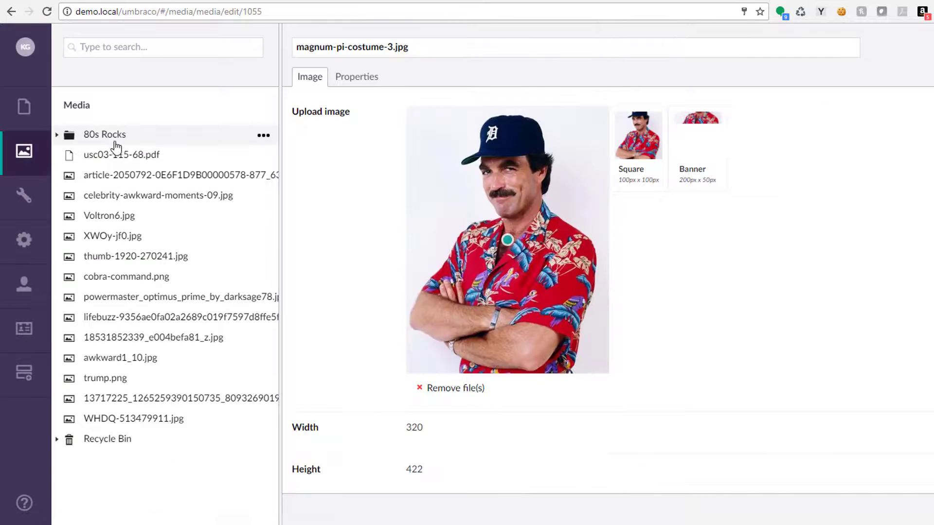
pyautogui.click(105, 135)
pyautogui.click(102, 155)
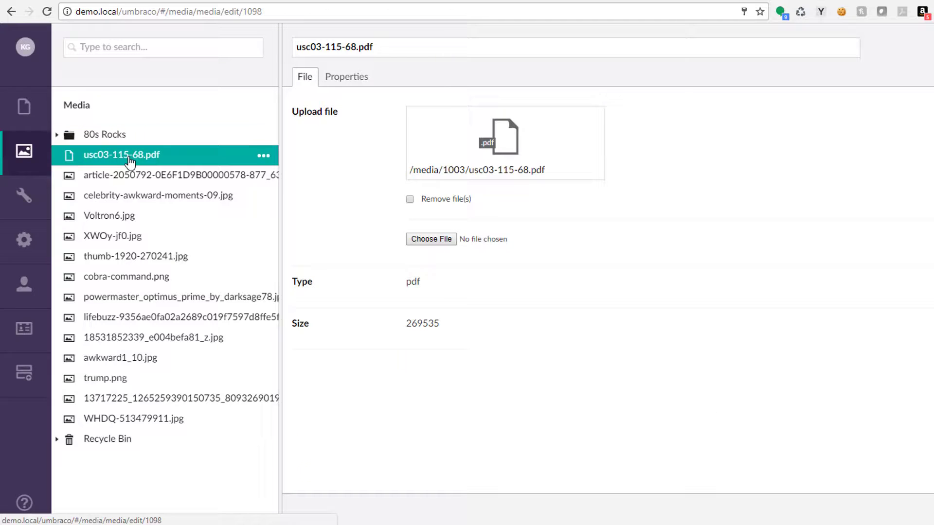
pyautogui.click(263, 154)
pyautogui.click(118, 178)
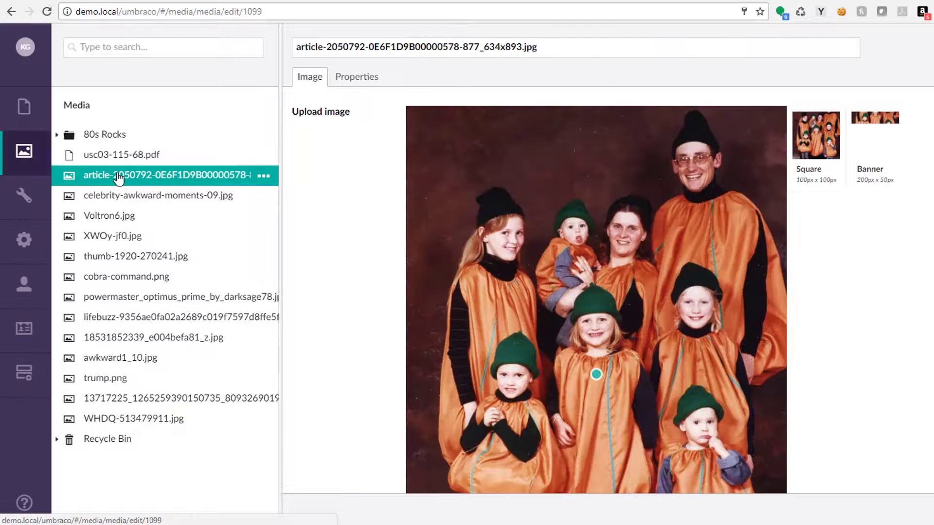
pyautogui.rightClick(118, 178)
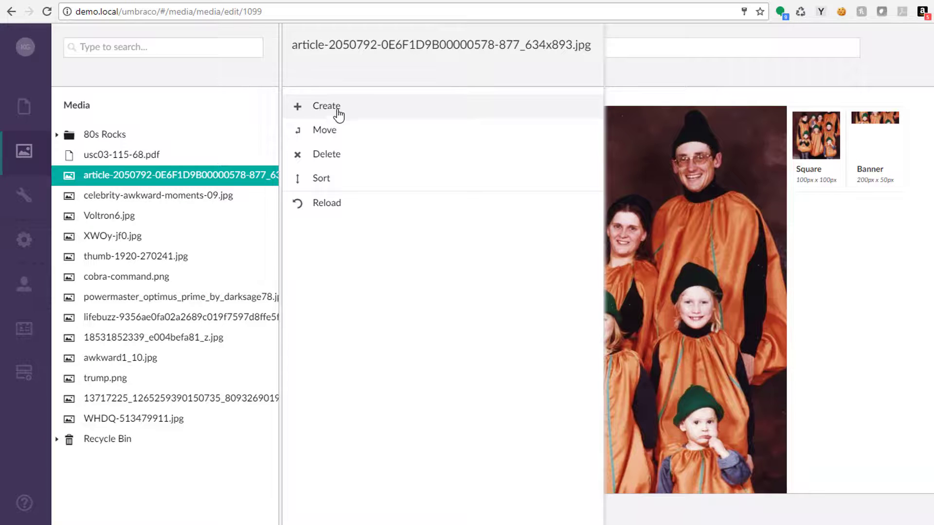
pyautogui.click(329, 188)
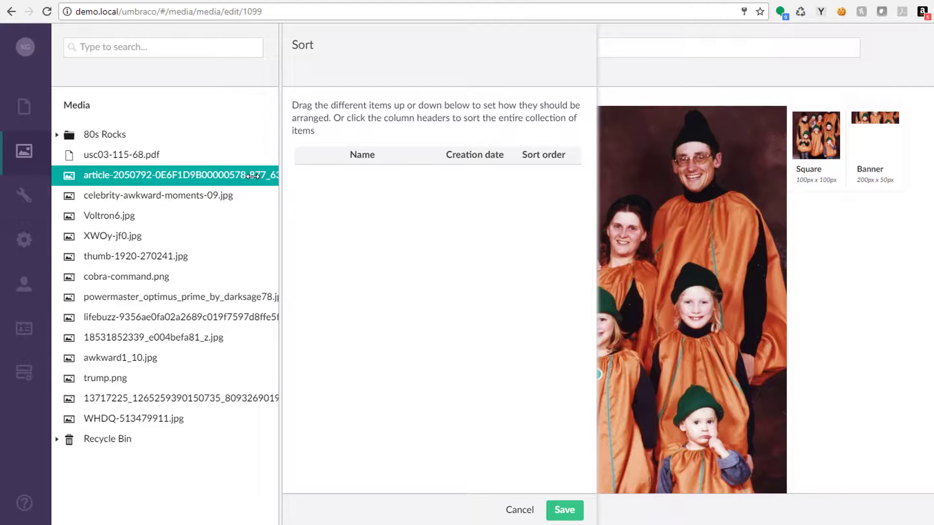
pyautogui.click(526, 510)
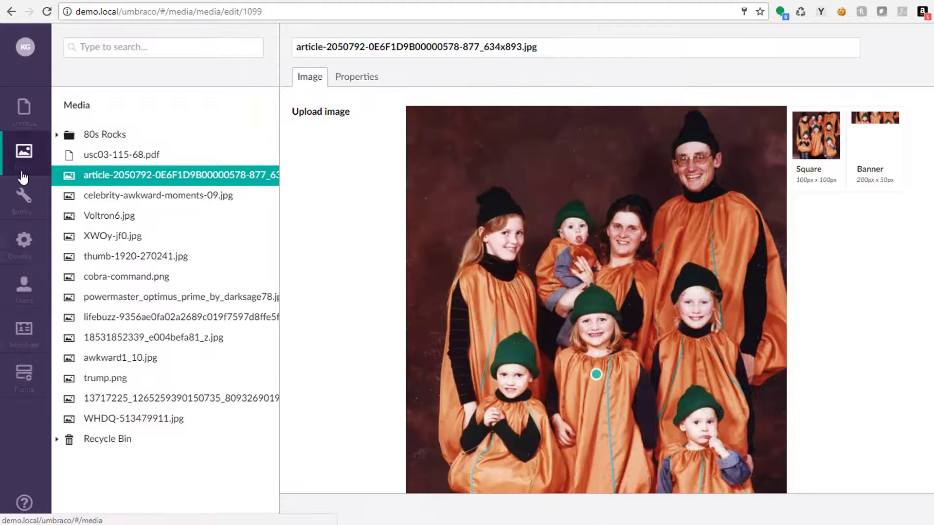
pyautogui.rightClick(78, 108)
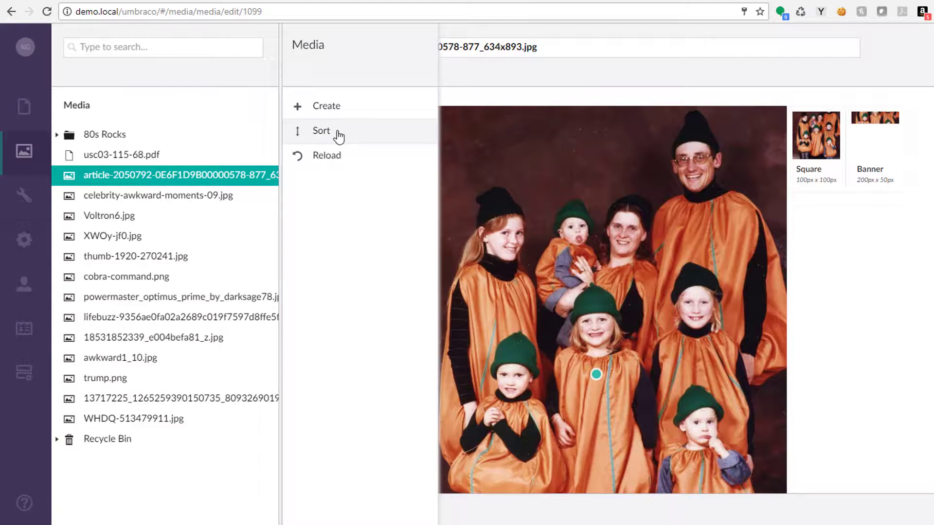
pyautogui.click(321, 131)
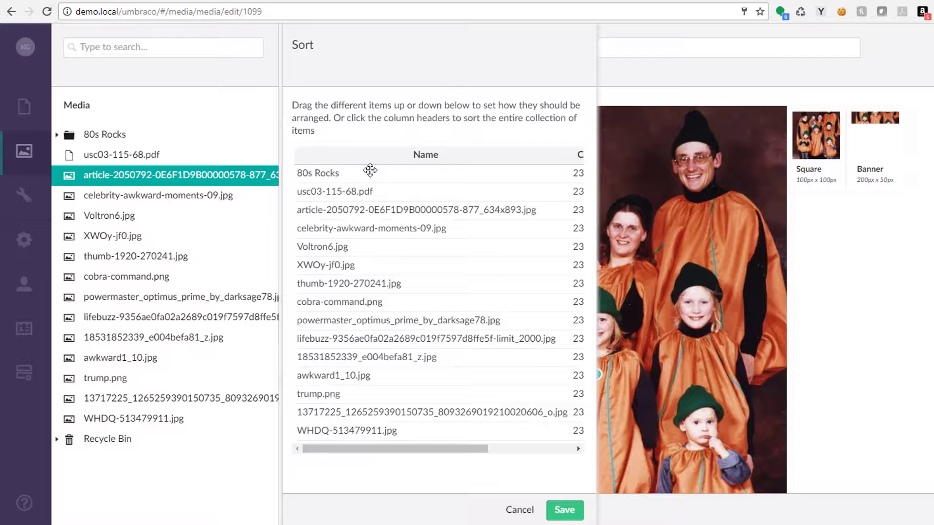
pyautogui.click(515, 510)
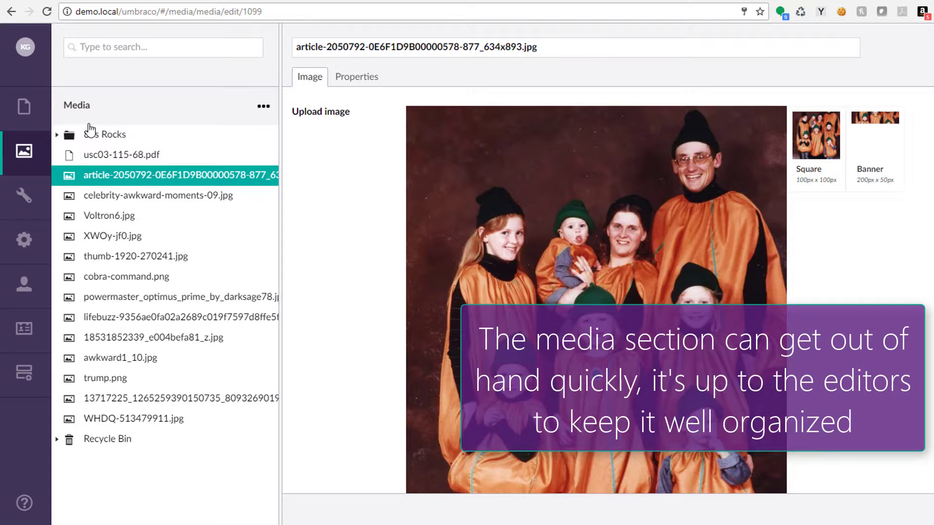
# Show the 80s Rocks folder's contents as a list and select both files
pyautogui.click(347, 78)
pyautogui.click(310, 79)
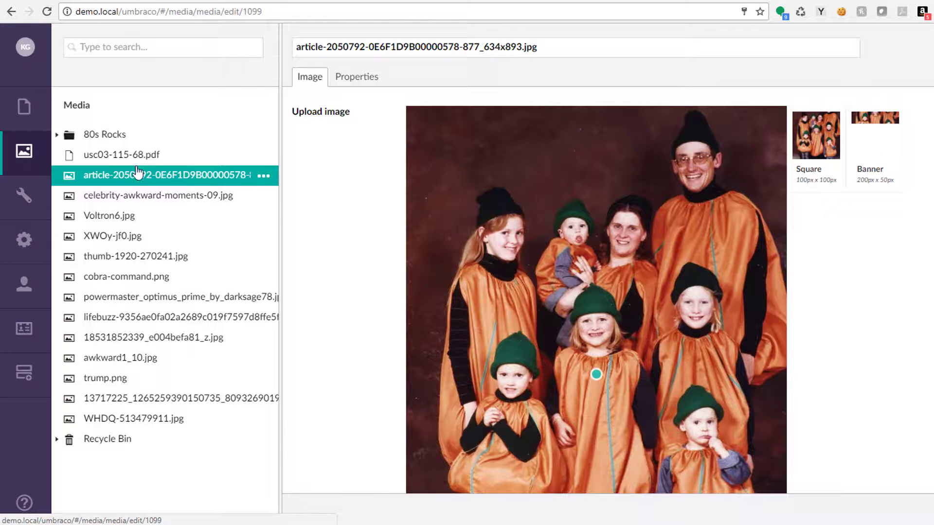
pyautogui.click(107, 137)
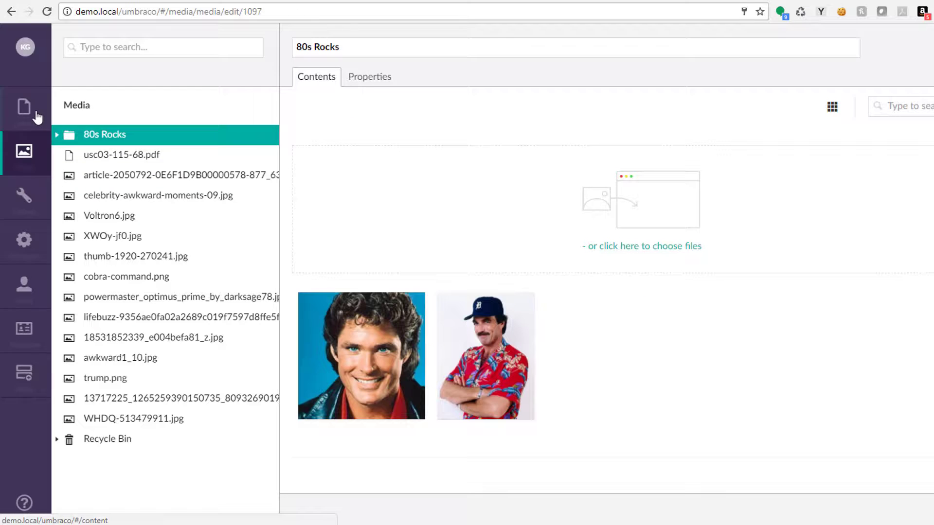
pyautogui.click(832, 107)
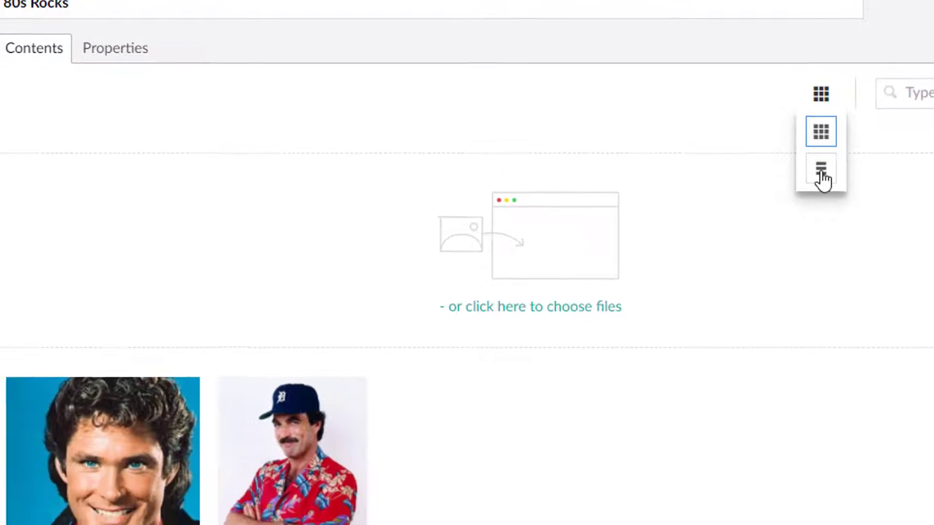
pyautogui.click(779, 237)
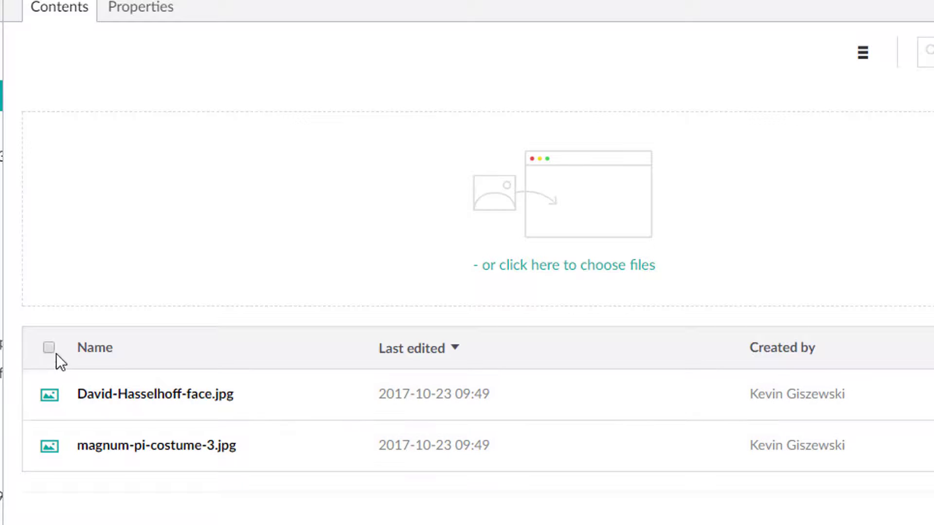
pyautogui.click(49, 348)
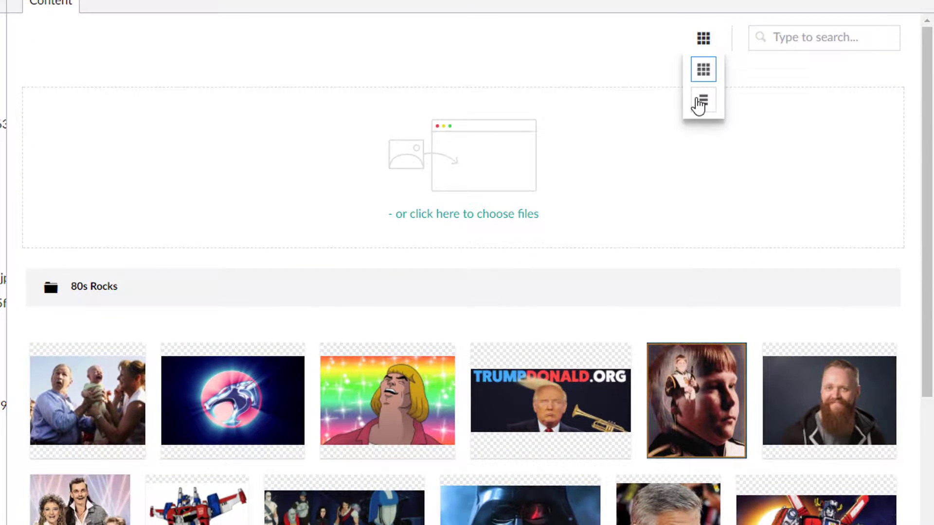
# Show the Media root as a list, select all 15 files, then clear the selection
pyautogui.click(702, 101)
pyautogui.scroll(-8, 365, 379)
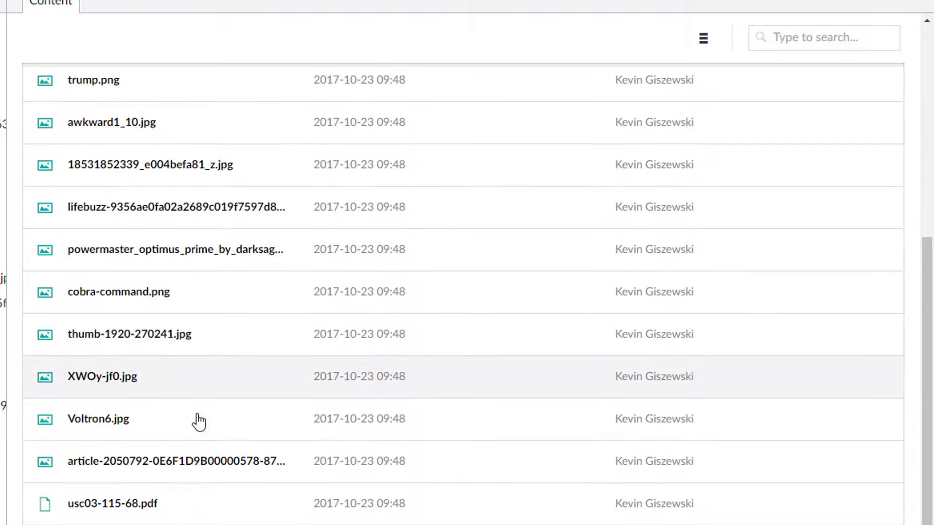
pyautogui.scroll(7, 162, 365)
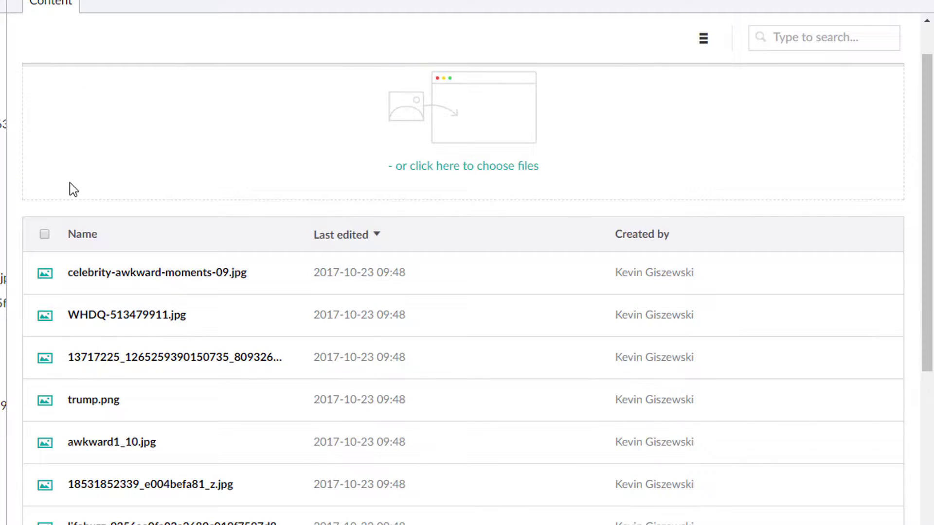
pyautogui.click(44, 234)
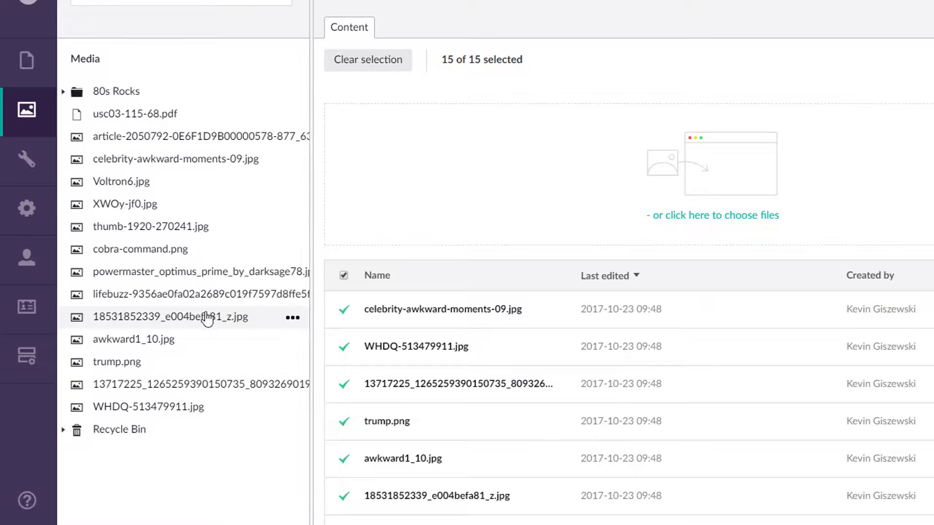
pyautogui.click(343, 275)
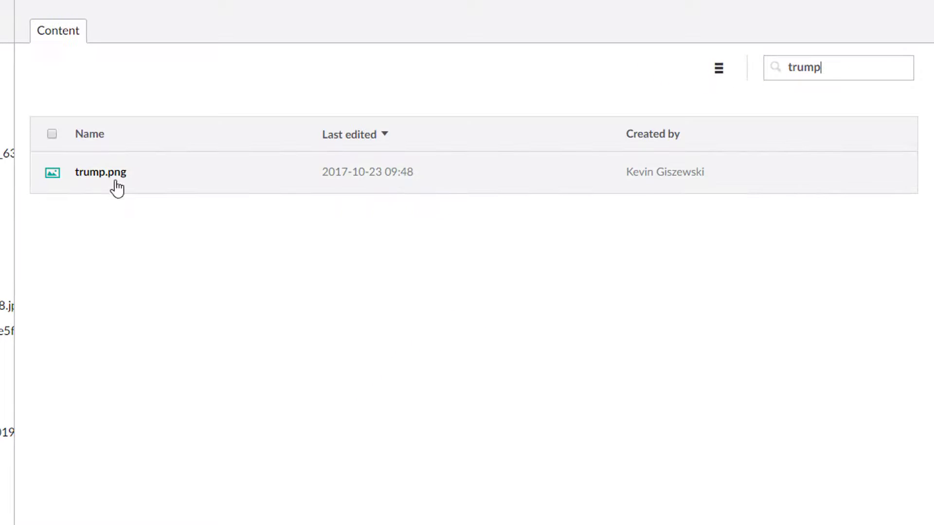
# Show the 'trump' result as a thumbnail, open trump.png, and drag its focal point onto the face
pyautogui.click(720, 71)
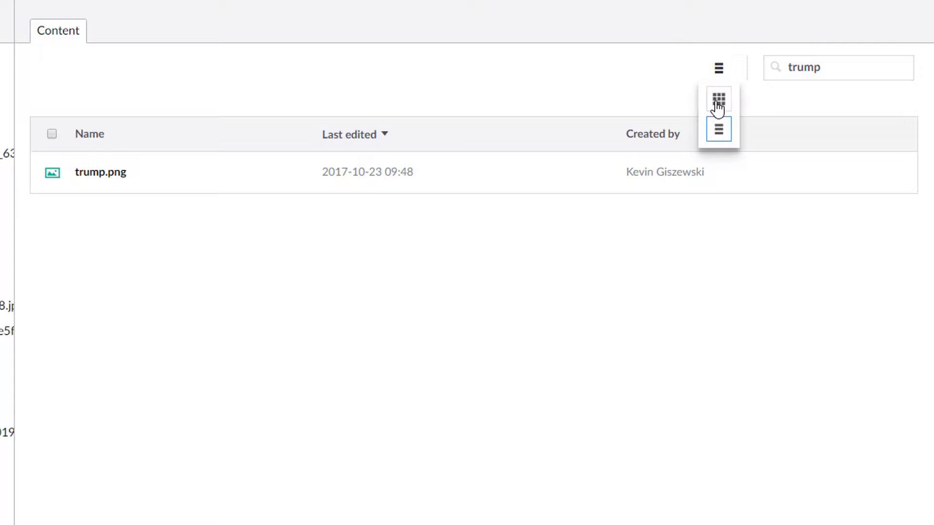
pyautogui.click(718, 102)
pyautogui.click(119, 254)
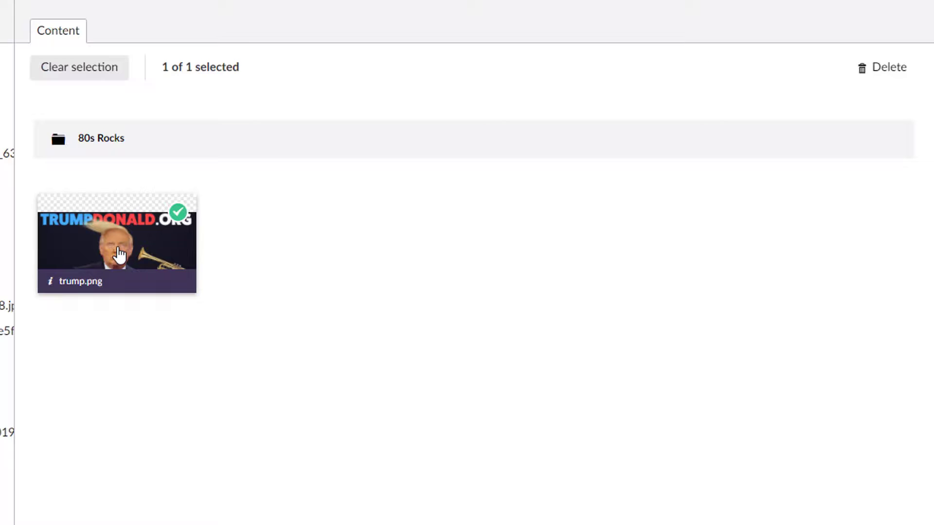
pyautogui.click(80, 284)
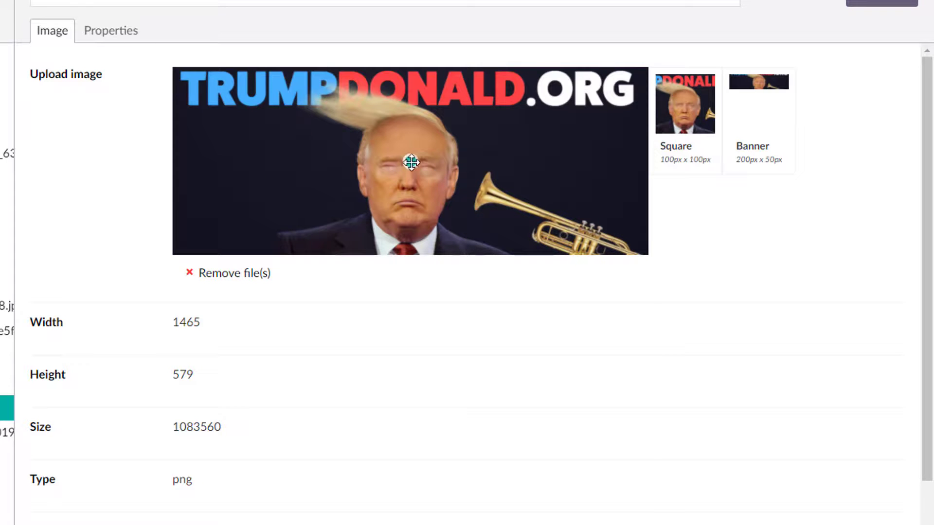
pyautogui.moveTo(411, 162); pyautogui.dragTo(406, 170)
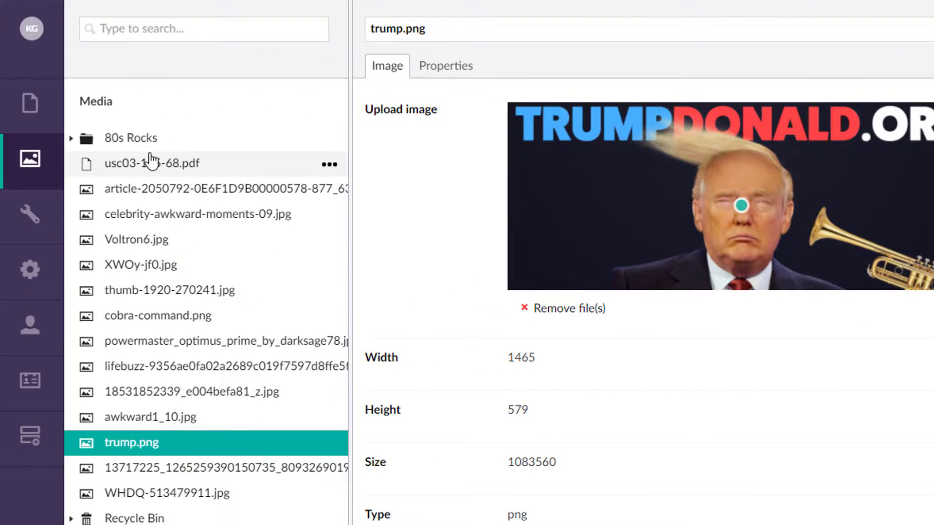
# Check the Properties details of trump.png, then open usc03-115-68.pdf from the Media tree
pyautogui.click(465, 78)
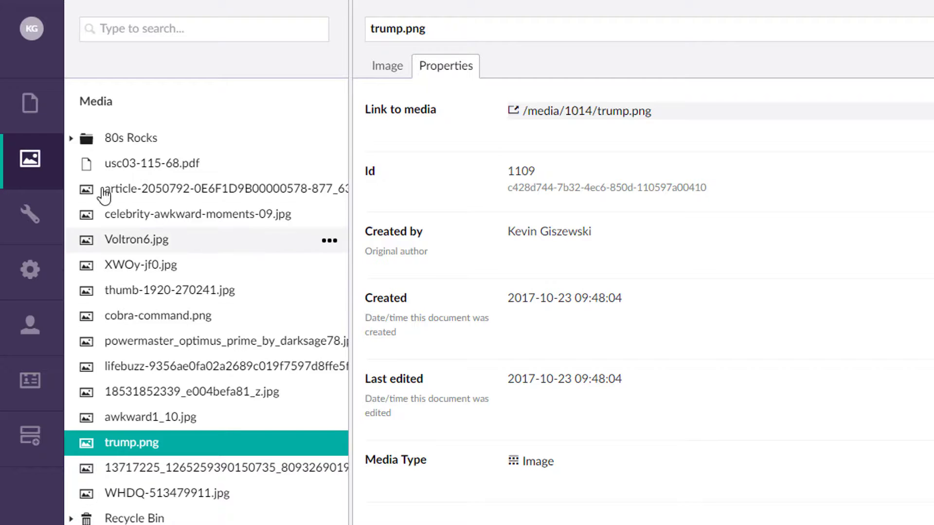
pyautogui.click(128, 169)
# Browse the pumpkin-costume photo, cobra-command.png, the Optimus Prime image and the lifebuzz family portrait
pyautogui.click(152, 190)
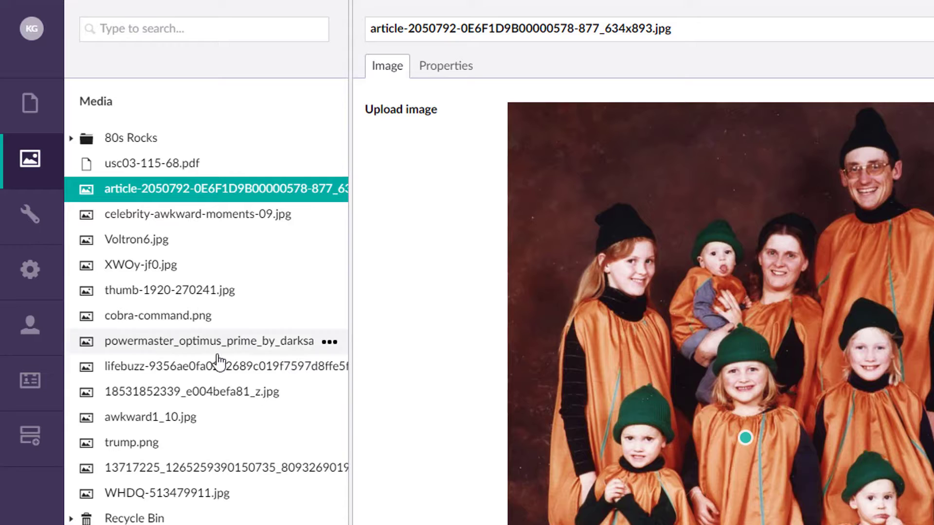
pyautogui.click(161, 311)
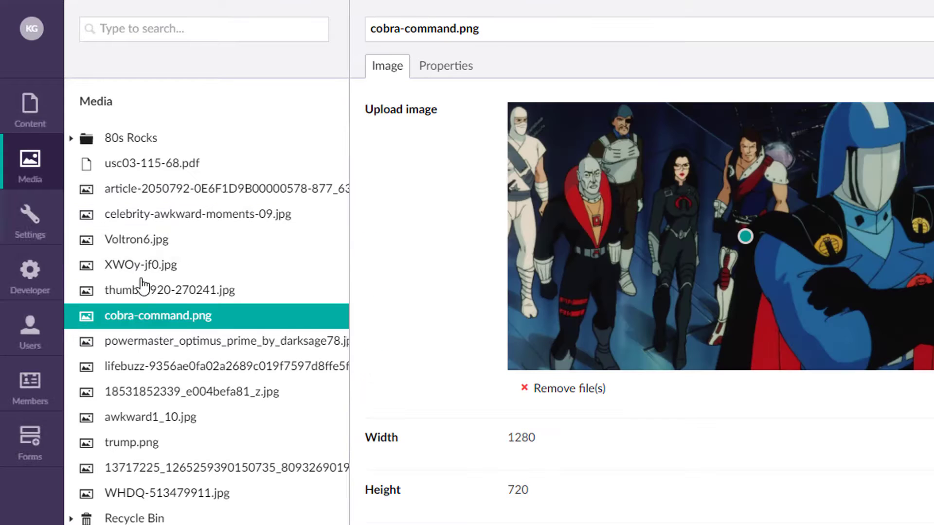
pyautogui.click(232, 339)
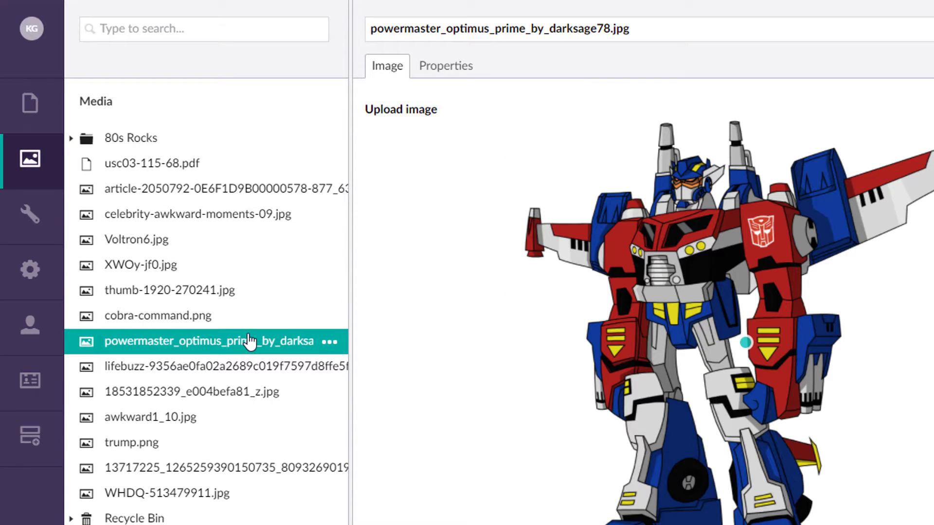
pyautogui.click(229, 374)
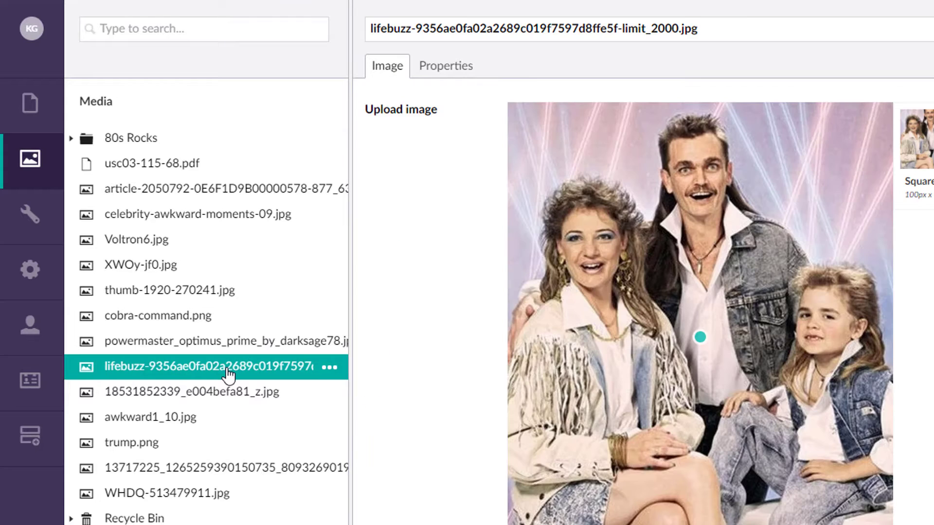
# Move the bearded man's photo focal point up to his nose, then open awkward1_10.jpg
pyautogui.click(215, 395)
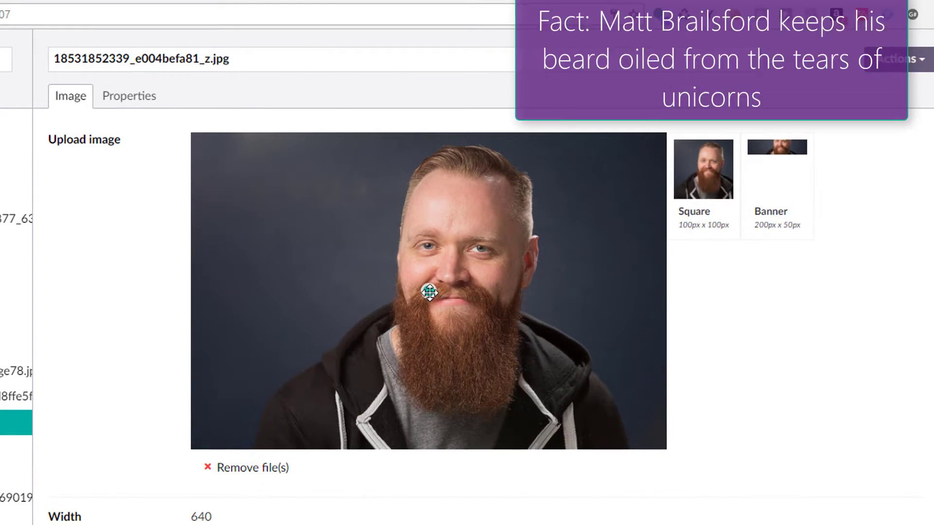
pyautogui.moveTo(429, 292); pyautogui.dragTo(450, 263)
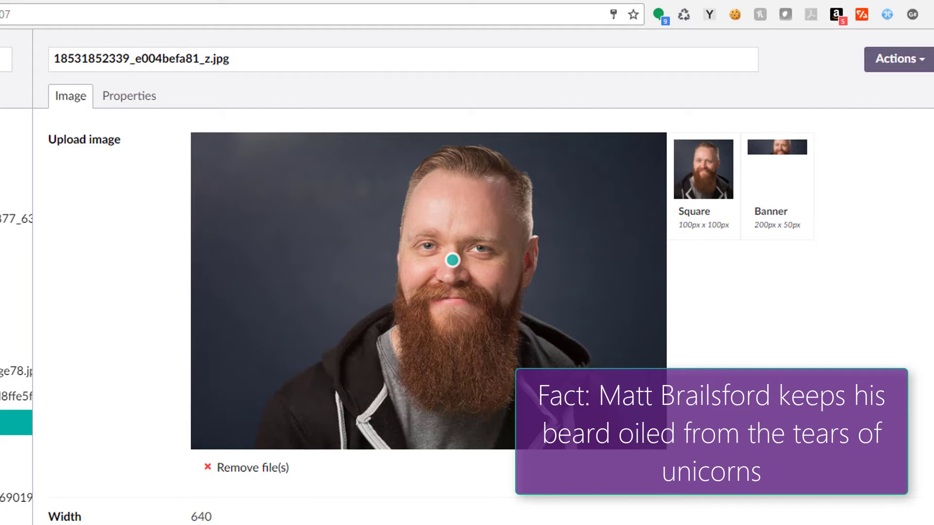
pyautogui.click(19, 448)
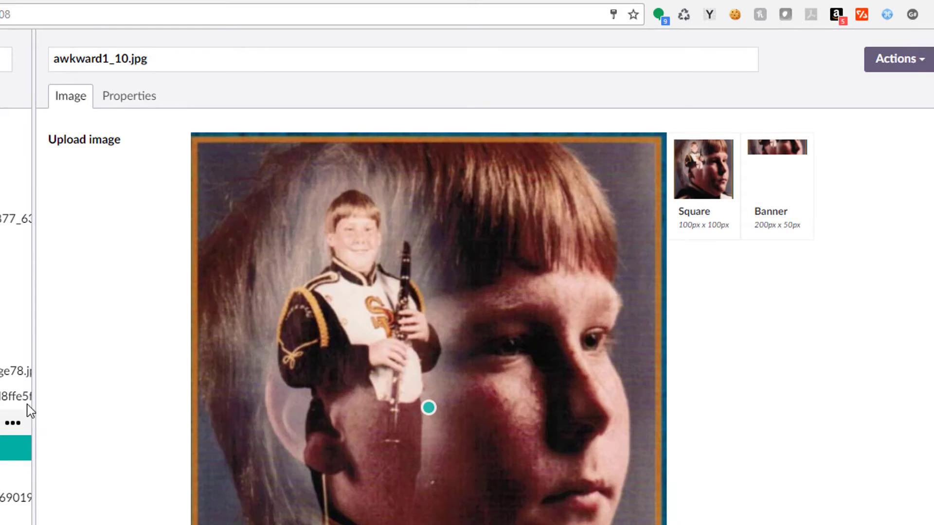